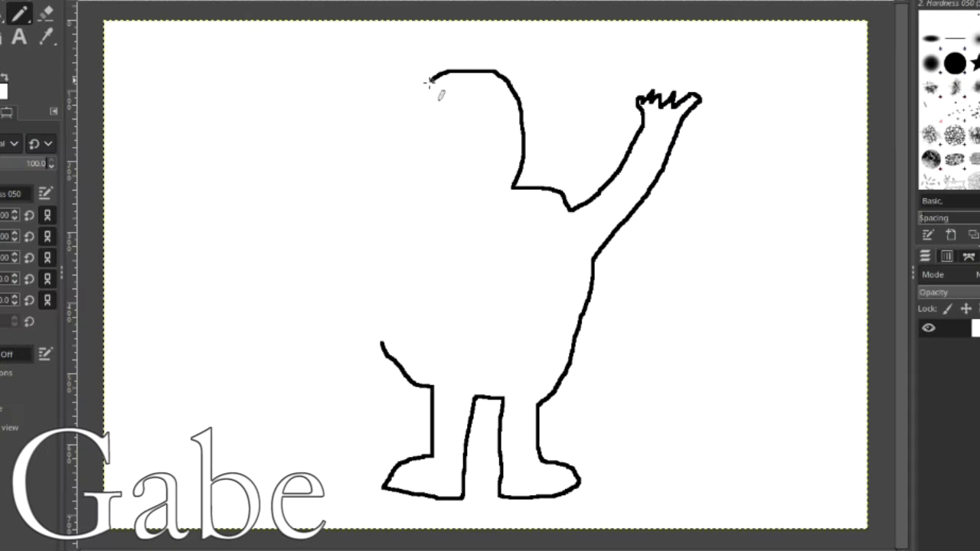
Complete the outline of the figure's head and second raised arm, and draw a scalloped fringe across its forehead.
{"action": "mouse_move", "coordinate": [433, 83]}
{"action": "left_mouse_down"}
{"action": "mouse_move", "coordinate": [431, 188]}
{"action": "mouse_move", "coordinate": [398, 218]}
{"action": "mouse_move", "coordinate": [328, 100]}
{"action": "mouse_move", "coordinate": [309, 91]}
{"action": "mouse_move", "coordinate": [285, 98]}
{"action": "left_mouse_up"}
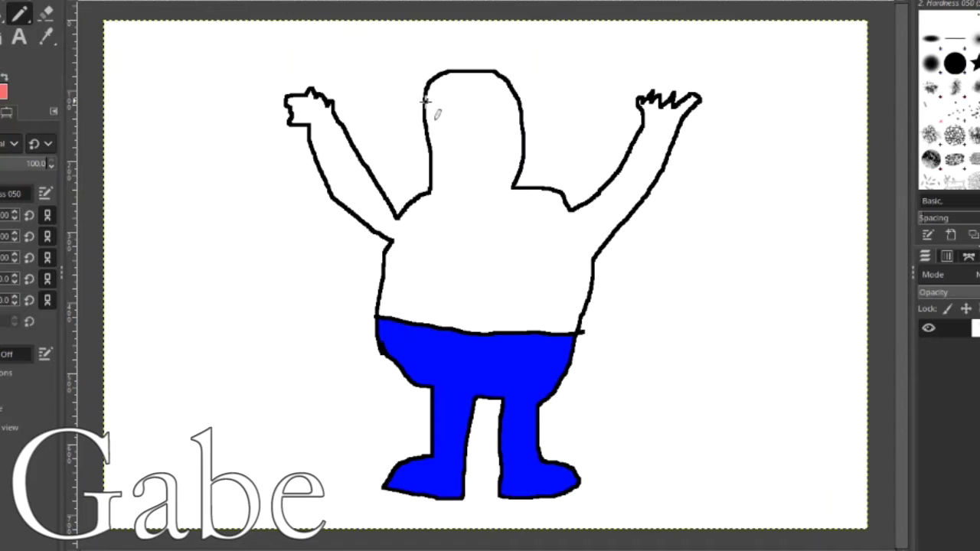
{"action": "mouse_move", "coordinate": [426, 100]}
{"action": "left_mouse_down"}
{"action": "mouse_move", "coordinate": [455, 95]}
{"action": "mouse_move", "coordinate": [474, 108]}
{"action": "mouse_move", "coordinate": [487, 98]}
{"action": "mouse_move", "coordinate": [521, 112]}
{"action": "left_mouse_up"}
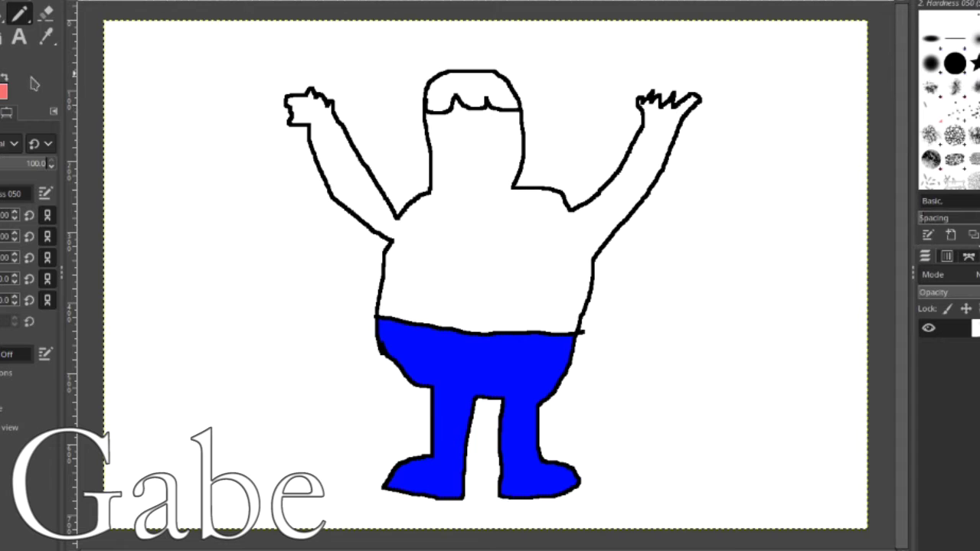
{"action": "left_click", "coordinate": [4, 76]}
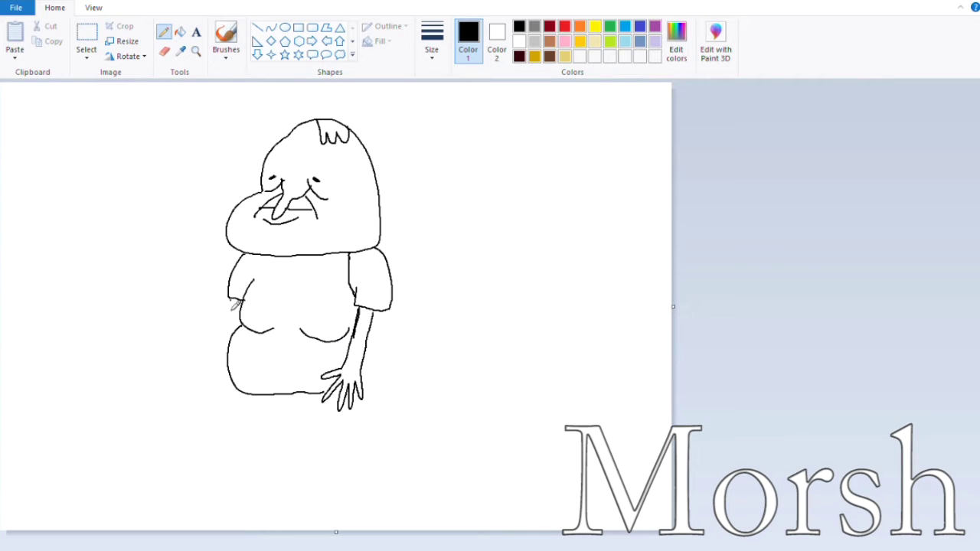
Switch to Paint and draw the big-chinned man's missing lower arm with its hand, plus the missing sock line on his leg.
{"action": "mouse_move", "coordinate": [235, 305]}
{"action": "left_mouse_down"}
{"action": "mouse_move", "coordinate": [212, 379]}
{"action": "mouse_move", "coordinate": [191, 398]}
{"action": "mouse_move", "coordinate": [208, 388]}
{"action": "mouse_move", "coordinate": [194, 418]}
{"action": "mouse_move", "coordinate": [213, 390]}
{"action": "mouse_move", "coordinate": [216, 414]}
{"action": "left_mouse_up"}
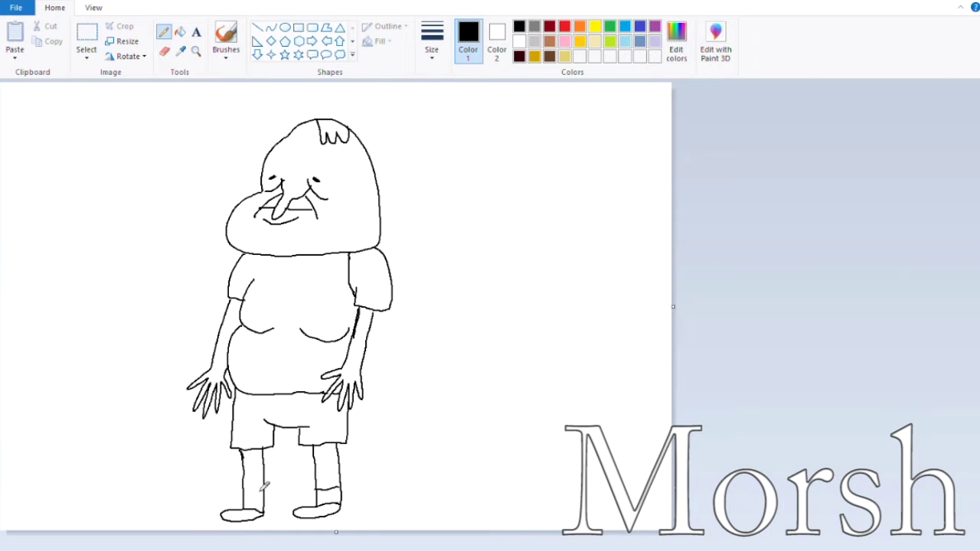
{"action": "left_click_drag", "start_coordinate": [263, 493], "coordinate": [251, 492]}
Fill the man's face and forearm with the custom peach skin colour.
{"action": "left_click", "coordinate": [181, 38]}
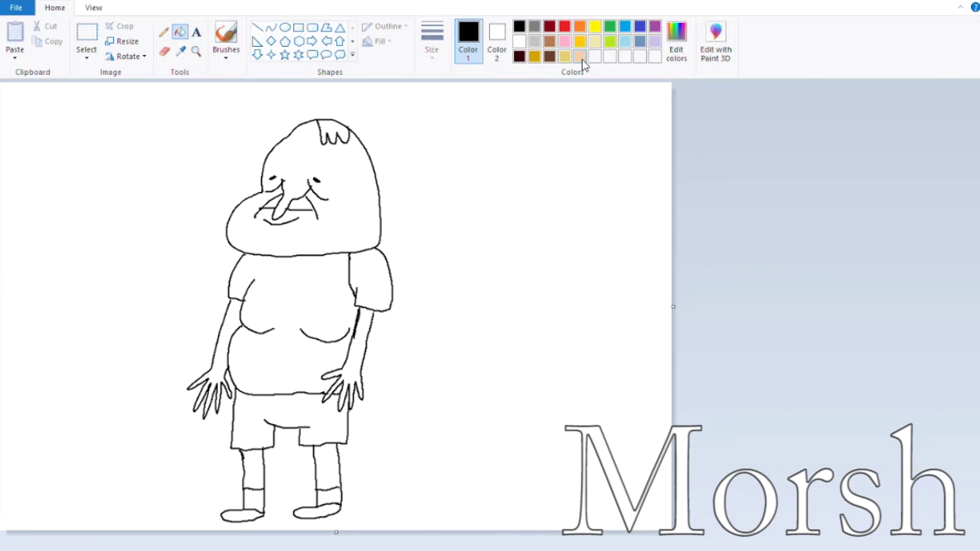
{"action": "left_click", "coordinate": [580, 57]}
{"action": "left_click", "coordinate": [336, 187]}
{"action": "left_click", "coordinate": [366, 333]}
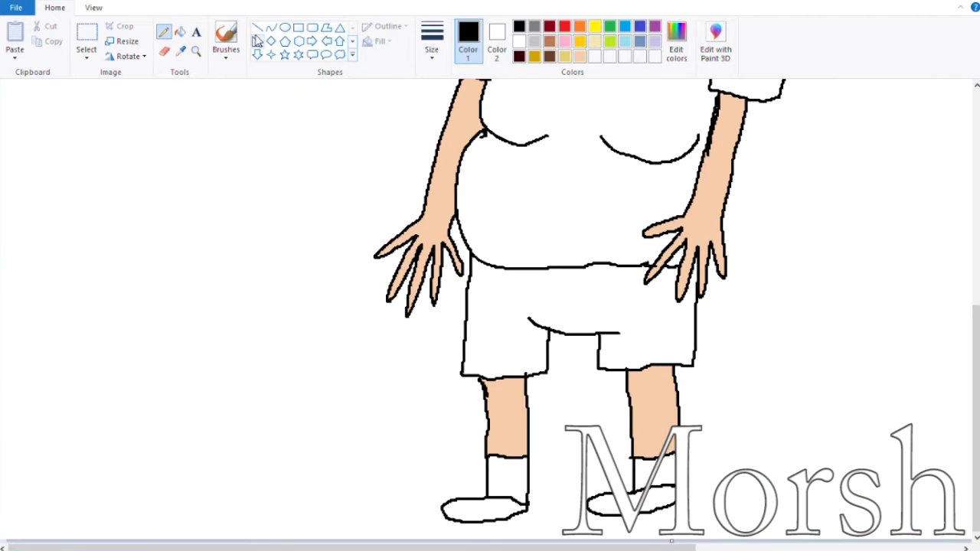
Fill the man's shorts with blue-gray.
{"action": "left_click", "coordinate": [180, 32]}
{"action": "left_click", "coordinate": [640, 41]}
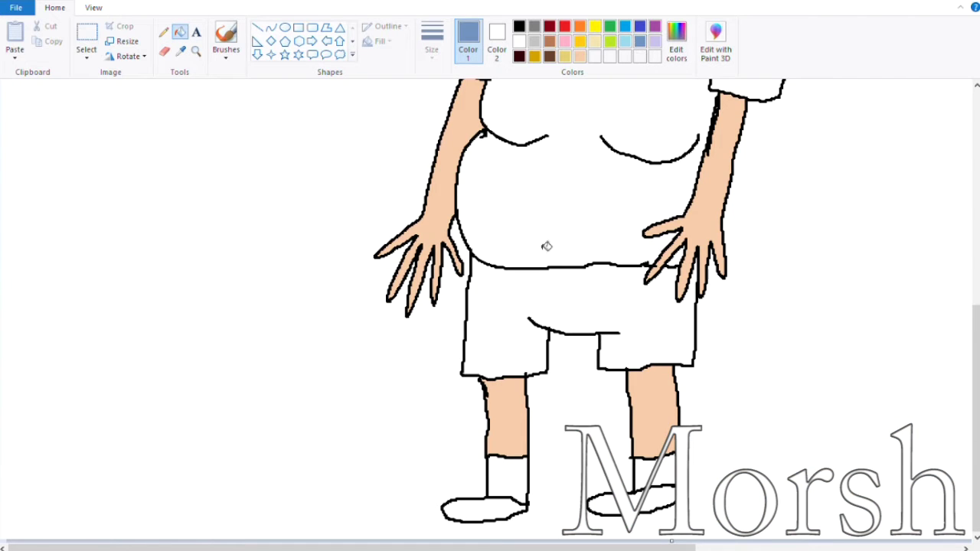
{"action": "left_click", "coordinate": [533, 302]}
Fill both of the man's shirt sleeves with indigo.
{"action": "scroll", "coordinate": [606, 288], "scroll_direction": "up", "scroll_amount": 5}
{"action": "scroll", "coordinate": [605, 288], "scroll_direction": "down", "scroll_amount": 1}
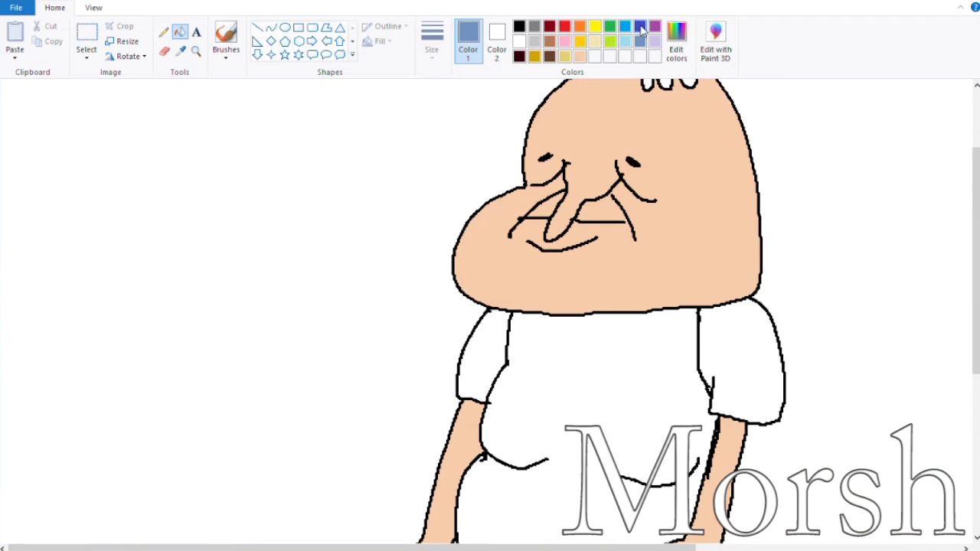
{"action": "left_click", "coordinate": [640, 26]}
{"action": "left_click", "coordinate": [486, 365]}
{"action": "left_click", "coordinate": [723, 353]}
{"action": "scroll", "coordinate": [728, 353], "scroll_direction": "down", "scroll_amount": 3}
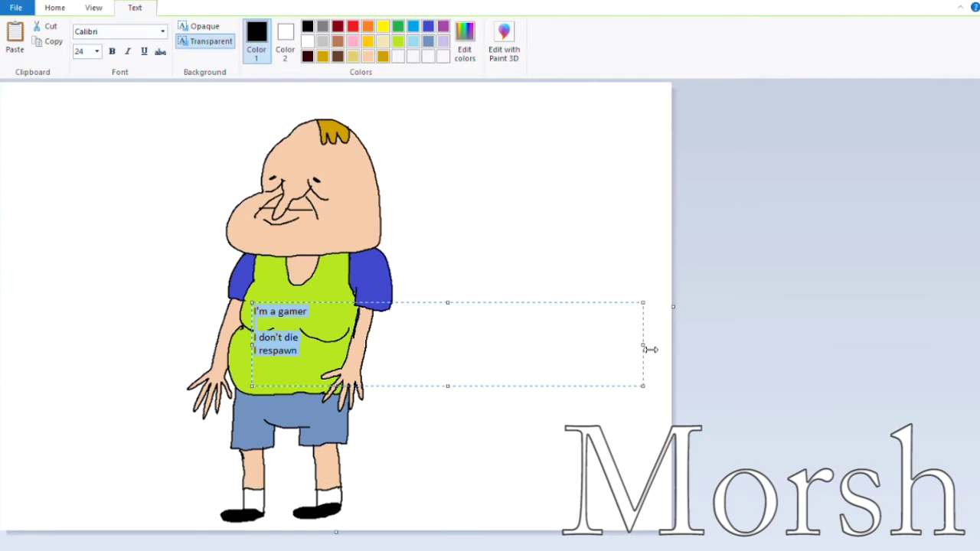
Narrow the text box holding "I'm a gamer I don't die I respawn" to fit within the man's shirt.
{"action": "left_click_drag", "start_coordinate": [650, 350], "coordinate": [324, 346]}
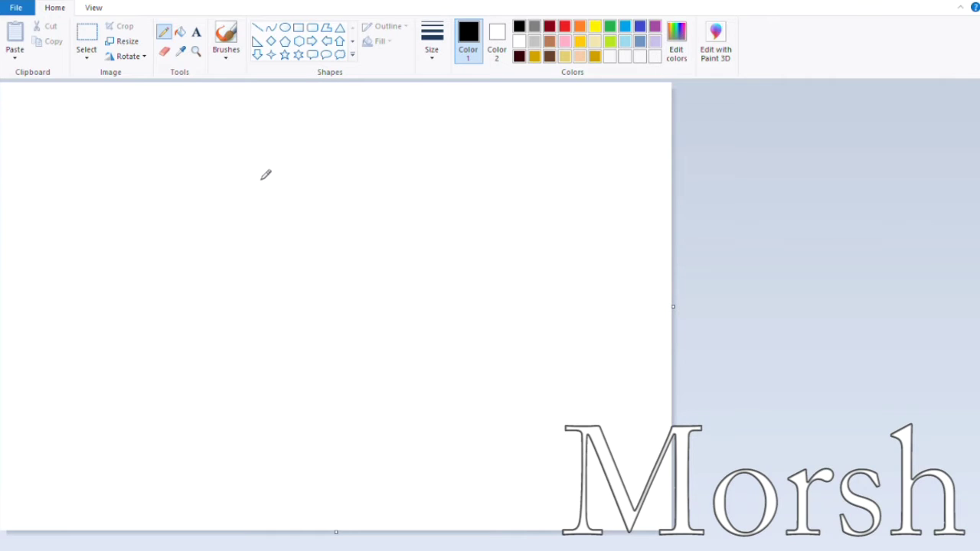
{"action": "mouse_move", "coordinate": [266, 160]}
{"action": "left_mouse_down"}
{"action": "mouse_move", "coordinate": [271, 188]}
{"action": "mouse_move", "coordinate": [223, 168]}
{"action": "mouse_move", "coordinate": [263, 170]}
{"action": "mouse_move", "coordinate": [245, 140]}
{"action": "mouse_move", "coordinate": [202, 160]}
{"action": "mouse_move", "coordinate": [192, 226]}
{"action": "mouse_move", "coordinate": [228, 208]}
{"action": "left_mouse_up"}
{"action": "key", "text": "ctrl+z"}
{"action": "key", "text": "ctrl+z"}
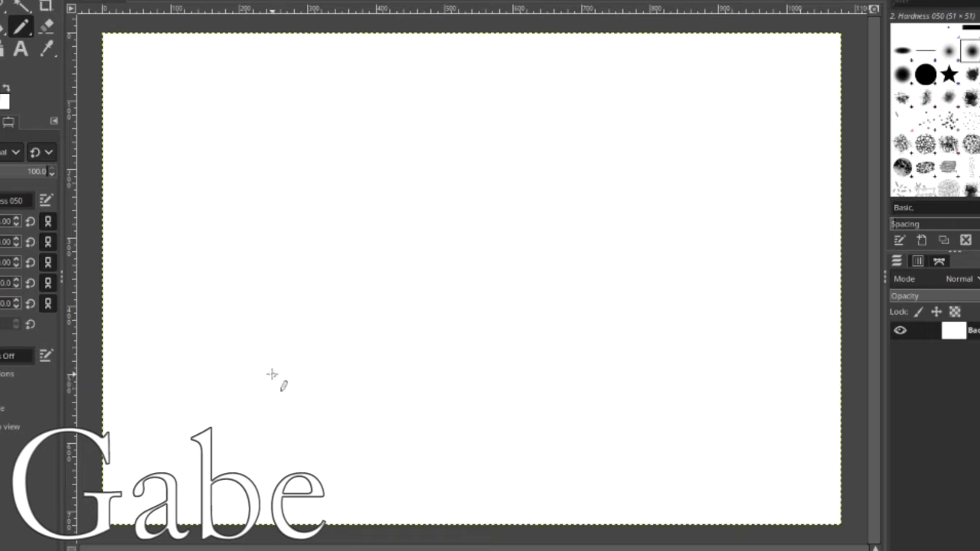
Outline a new figure's lower body and head in GIMP, and sketch the long-haired man's shoulders in Paint.
{"action": "mouse_move", "coordinate": [263, 369]}
{"action": "left_mouse_down"}
{"action": "mouse_move", "coordinate": [258, 445]}
{"action": "mouse_move", "coordinate": [286, 445]}
{"action": "mouse_move", "coordinate": [309, 472]}
{"action": "mouse_move", "coordinate": [285, 483]}
{"action": "mouse_move", "coordinate": [218, 470]}
{"action": "mouse_move", "coordinate": [236, 388]}
{"action": "mouse_move", "coordinate": [232, 347]}
{"action": "mouse_move", "coordinate": [194, 324]}
{"action": "mouse_move", "coordinate": [178, 294]}
{"action": "left_mouse_up"}
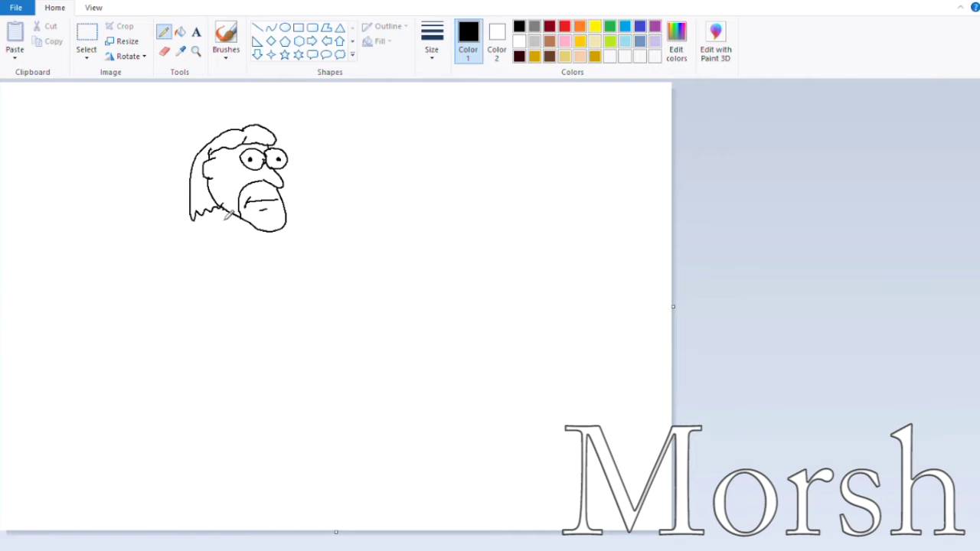
{"action": "left_click_drag", "start_coordinate": [227, 215], "coordinate": [192, 228]}
{"action": "left_click_drag", "start_coordinate": [285, 217], "coordinate": [334, 254]}
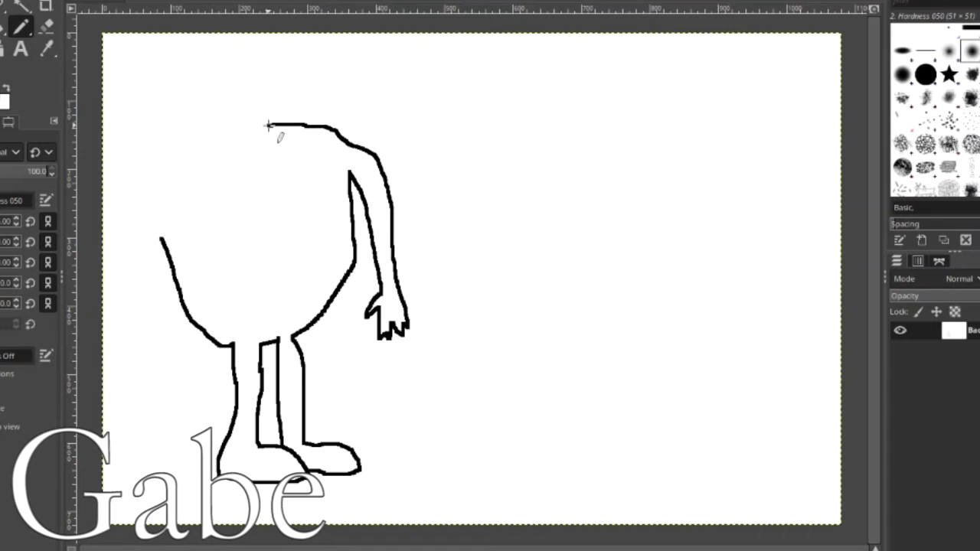
{"action": "left_click_drag", "start_coordinate": [269, 111], "coordinate": [285, 69]}
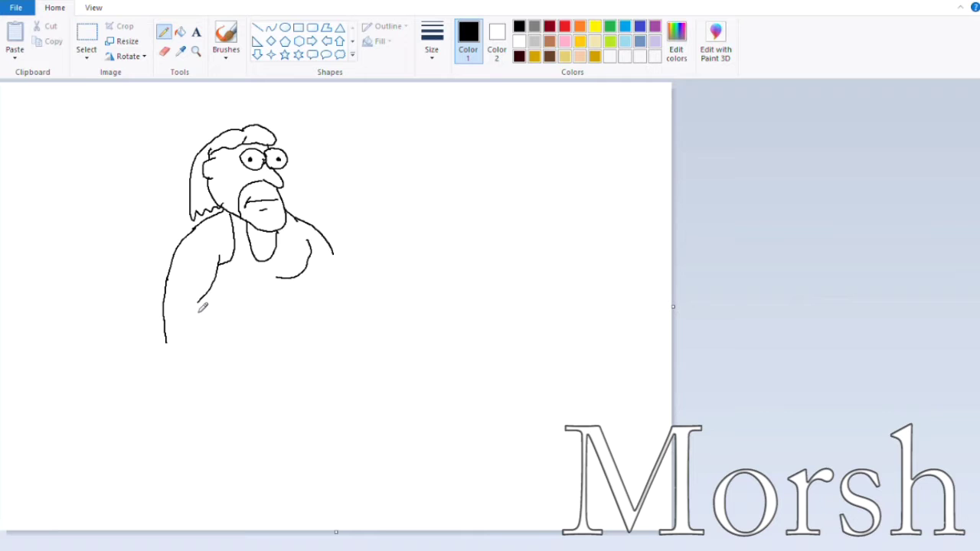
Draw the long-haired man's forearm, chest line and second hand in Paint.
{"action": "mouse_move", "coordinate": [201, 306]}
{"action": "left_mouse_down"}
{"action": "mouse_move", "coordinate": [197, 354]}
{"action": "mouse_move", "coordinate": [168, 352]}
{"action": "mouse_move", "coordinate": [193, 407]}
{"action": "mouse_move", "coordinate": [203, 375]}
{"action": "left_mouse_up"}
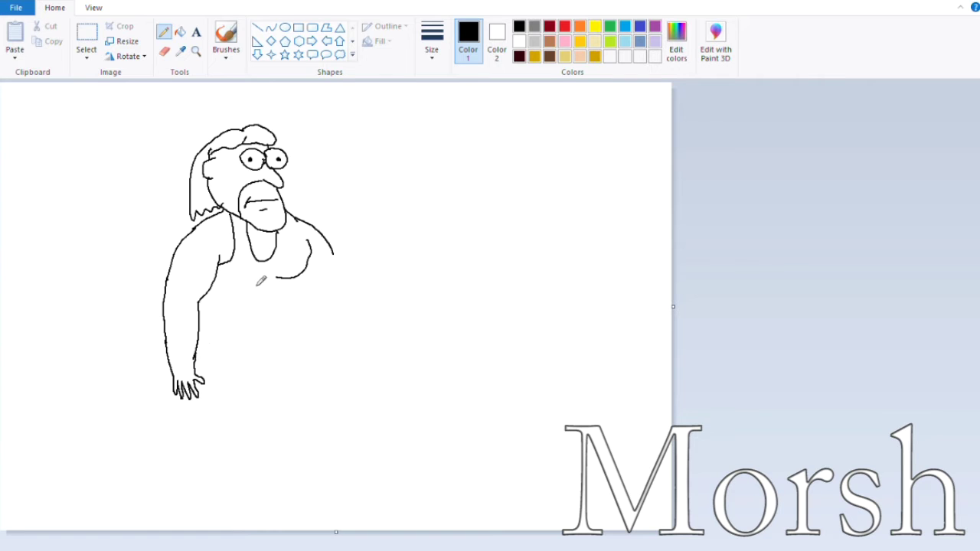
{"action": "mouse_move", "coordinate": [260, 279]}
{"action": "left_mouse_down"}
{"action": "mouse_move", "coordinate": [239, 292]}
{"action": "mouse_move", "coordinate": [225, 282]}
{"action": "left_mouse_up"}
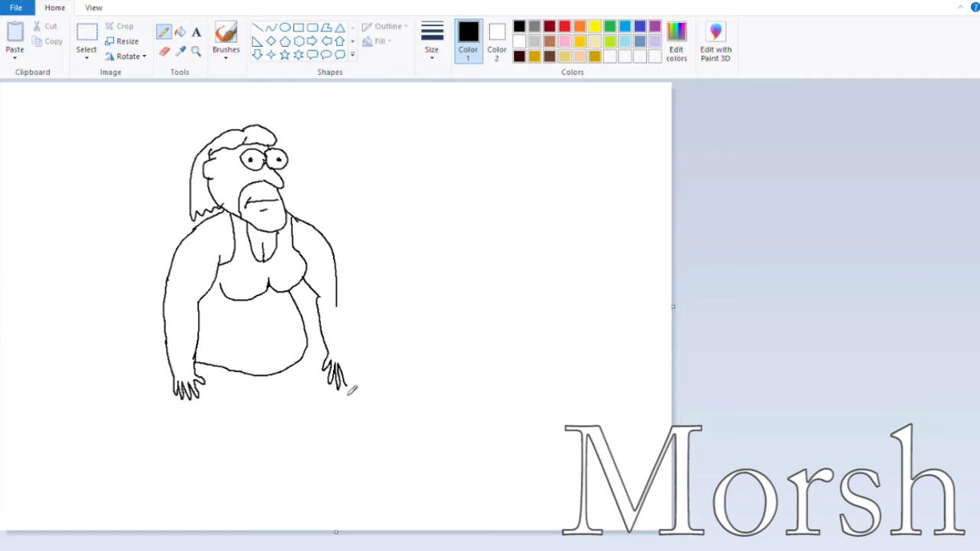
{"action": "mouse_move", "coordinate": [351, 391]}
{"action": "left_mouse_down"}
{"action": "mouse_move", "coordinate": [344, 359]}
{"action": "mouse_move", "coordinate": [343, 307]}
{"action": "left_mouse_up"}
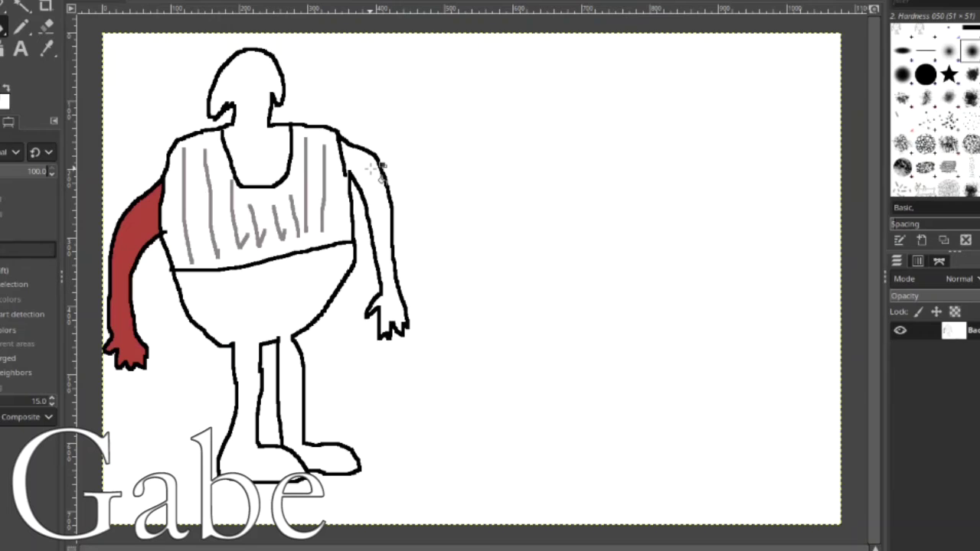
Switch to GIMP and fill only the figure's uncoloured arm with dark red ac3b3b, leaving the striped shirt white.
{"action": "left_click", "coordinate": [372, 170]}
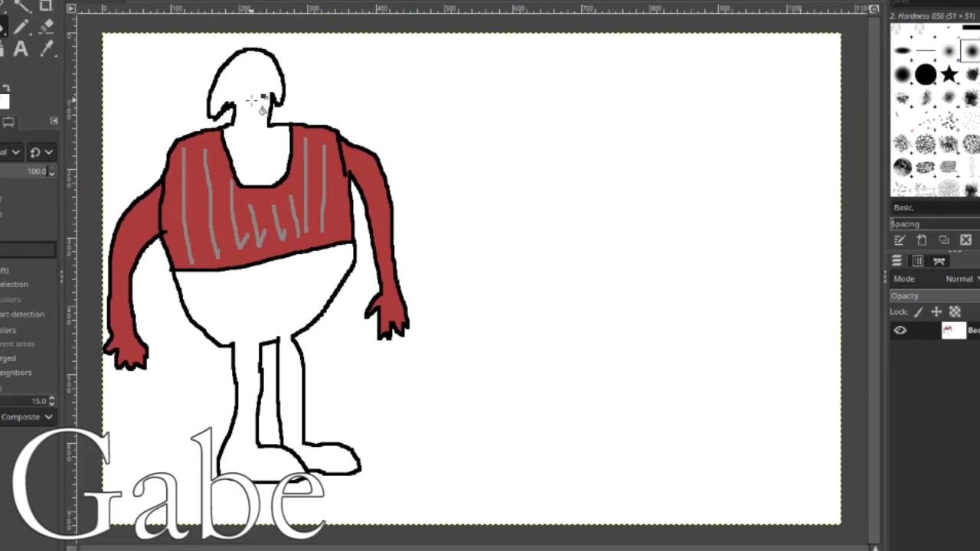
{"action": "key", "text": "ctrl+z"}
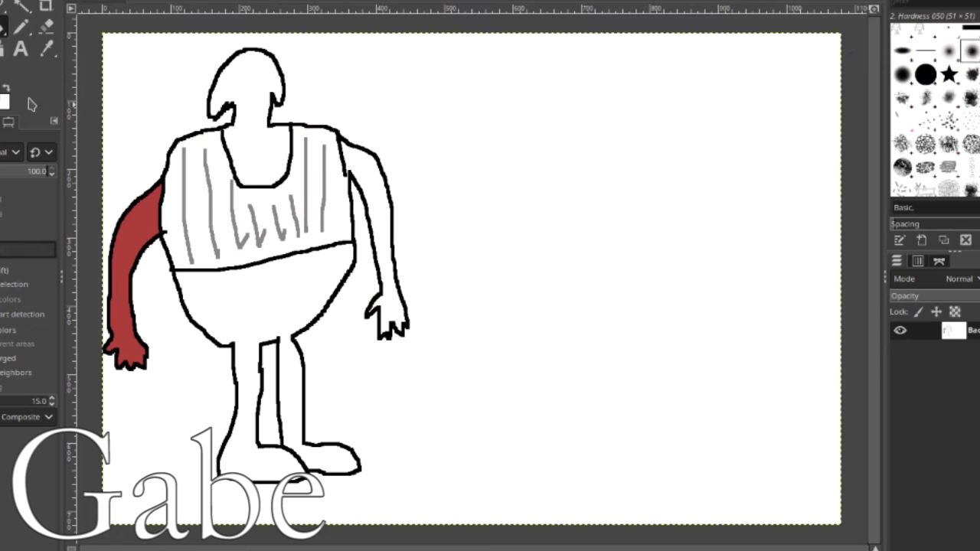
{"action": "left_click", "coordinate": [4, 102]}
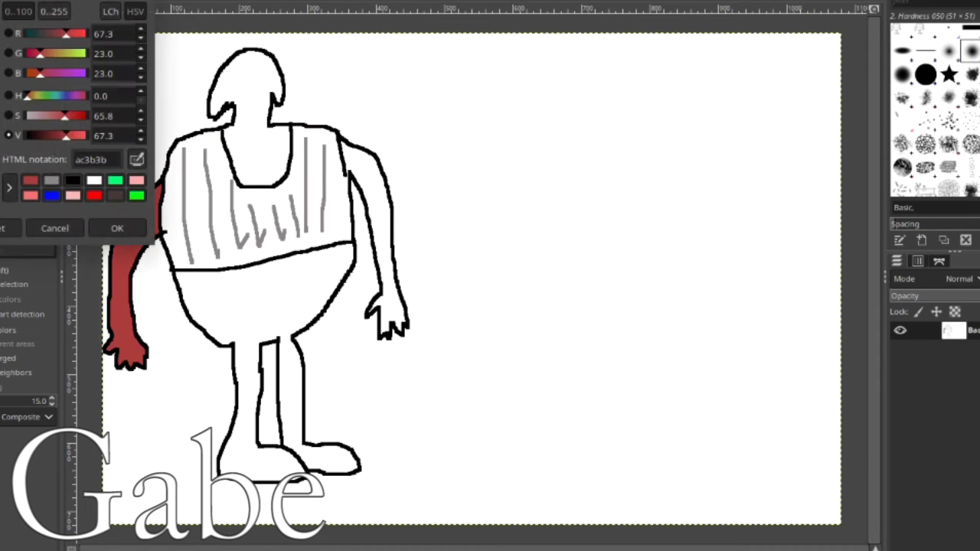
{"action": "left_click", "coordinate": [135, 230]}
{"action": "left_click", "coordinate": [376, 214]}
Pencil in the hairline and mouth on the striped-shirt figure's face.
{"action": "key", "text": "p"}
{"action": "mouse_move", "coordinate": [239, 97]}
{"action": "left_mouse_down"}
{"action": "mouse_move", "coordinate": [263, 115]}
{"action": "mouse_move", "coordinate": [277, 112]}
{"action": "left_mouse_up"}
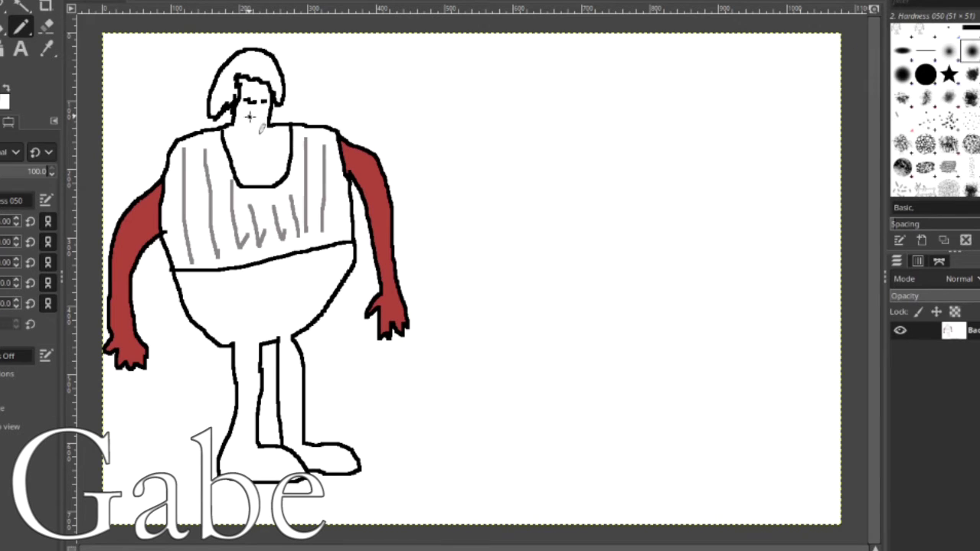
{"action": "left_click_drag", "start_coordinate": [248, 118], "coordinate": [265, 120]}
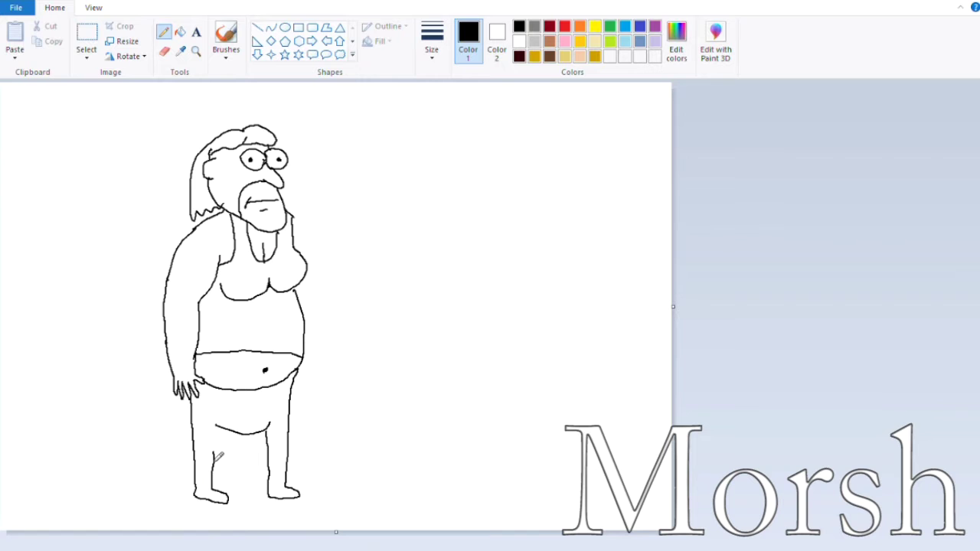
Switch to Paint and draw the long-haired man's remaining inner leg line and the outer line of his missing arm.
{"action": "left_click_drag", "start_coordinate": [214, 459], "coordinate": [215, 433]}
{"action": "mouse_move", "coordinate": [297, 222]}
{"action": "left_mouse_down"}
{"action": "mouse_move", "coordinate": [318, 256]}
{"action": "mouse_move", "coordinate": [325, 329]}
{"action": "mouse_move", "coordinate": [312, 390]}
{"action": "mouse_move", "coordinate": [295, 383]}
{"action": "mouse_move", "coordinate": [299, 373]}
{"action": "left_mouse_up"}
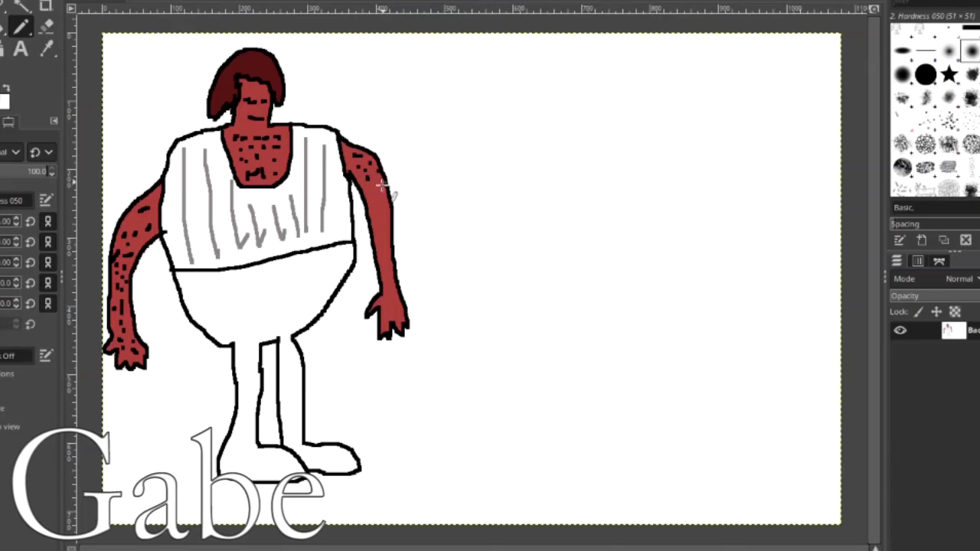
Switch to GIMP and stipple black hair marks down the striped-shirt figure's undotted arm to the hand.
{"action": "left_click", "coordinate": [372, 198]}
{"action": "left_click", "coordinate": [379, 204]}
{"action": "left_click", "coordinate": [378, 209]}
{"action": "left_click", "coordinate": [376, 215]}
{"action": "left_click", "coordinate": [375, 219]}
{"action": "left_click", "coordinate": [379, 223]}
{"action": "left_click", "coordinate": [382, 230]}
{"action": "left_click", "coordinate": [384, 237]}
{"action": "left_click", "coordinate": [384, 244]}
{"action": "left_click", "coordinate": [385, 248]}
{"action": "left_click", "coordinate": [386, 252]}
{"action": "left_click", "coordinate": [386, 255]}
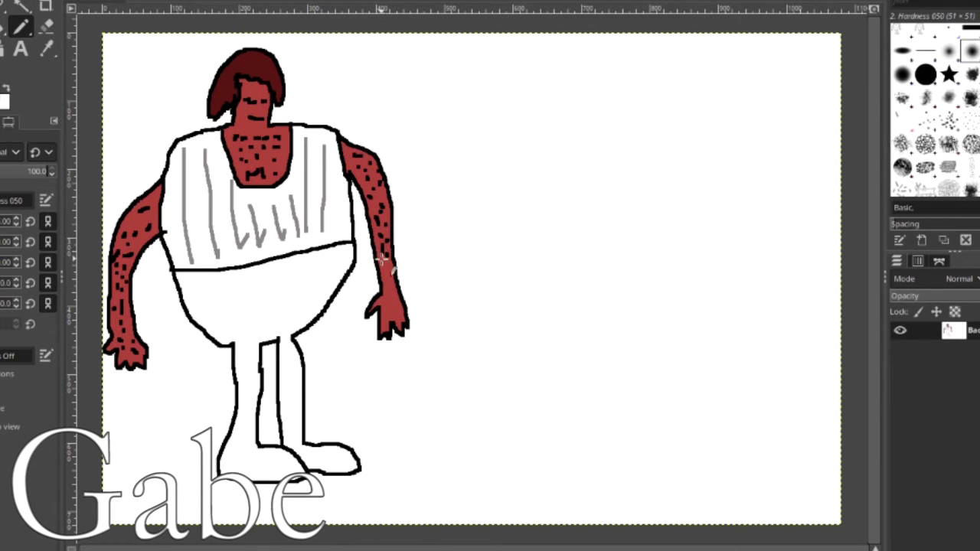
{"action": "left_click", "coordinate": [388, 261]}
{"action": "left_click", "coordinate": [389, 267]}
{"action": "left_click", "coordinate": [390, 272]}
{"action": "left_click", "coordinate": [390, 278]}
{"action": "left_click", "coordinate": [391, 284]}
{"action": "left_click", "coordinate": [391, 290]}
{"action": "left_click", "coordinate": [389, 298]}
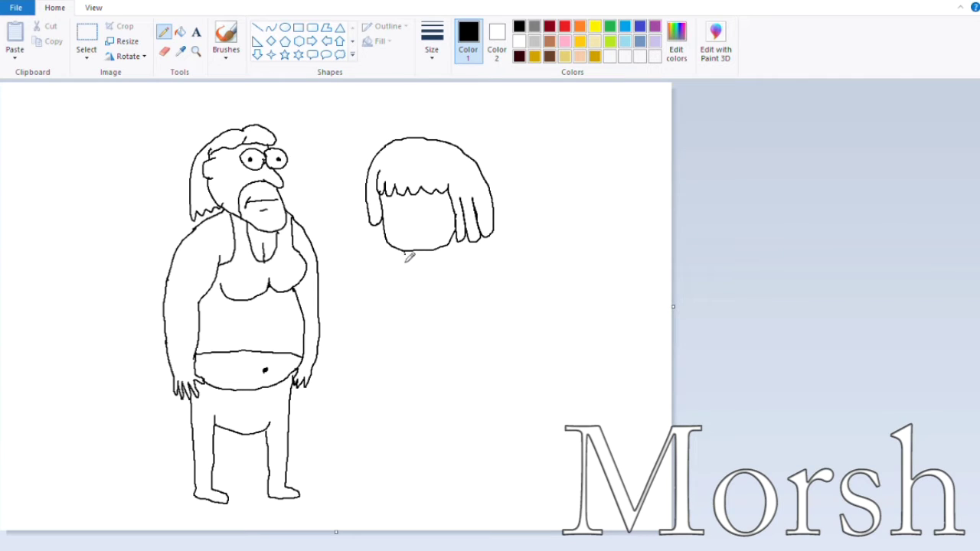
{"action": "mouse_move", "coordinate": [404, 255]}
{"action": "left_mouse_down"}
{"action": "mouse_move", "coordinate": [406, 274]}
{"action": "mouse_move", "coordinate": [416, 257]}
{"action": "left_mouse_up"}
{"action": "key", "text": "ctrl+z"}
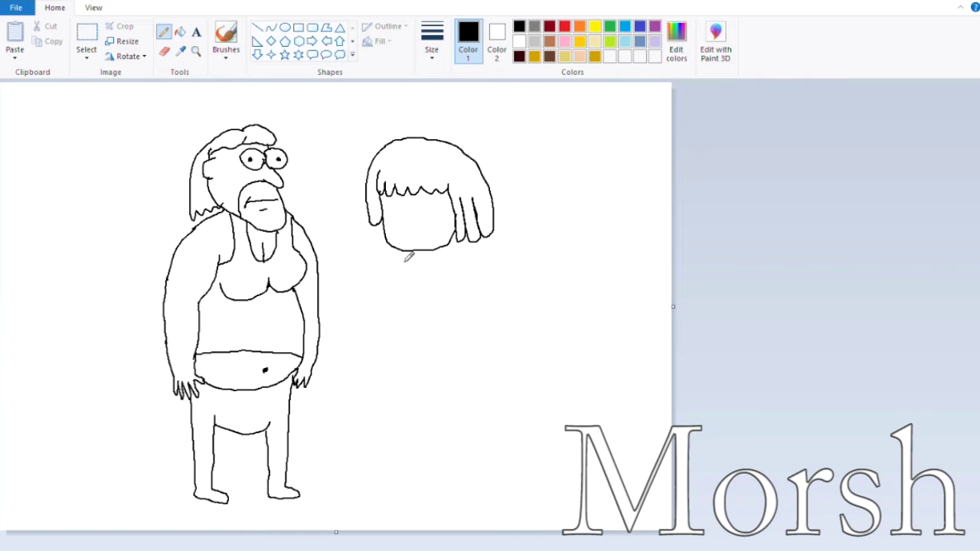
{"action": "mouse_move", "coordinate": [407, 259]}
{"action": "left_mouse_down"}
{"action": "mouse_move", "coordinate": [413, 289]}
{"action": "mouse_move", "coordinate": [418, 253]}
{"action": "left_mouse_up"}
{"action": "key", "text": "ctrl+z"}
Draw the fringed woman's neck below her face in Paint and sketch a rounded chest outline beneath it.
{"action": "mouse_move", "coordinate": [408, 253]}
{"action": "left_mouse_down"}
{"action": "mouse_move", "coordinate": [409, 273]}
{"action": "mouse_move", "coordinate": [423, 280]}
{"action": "mouse_move", "coordinate": [426, 252]}
{"action": "left_mouse_up"}
{"action": "mouse_move", "coordinate": [371, 274]}
{"action": "left_mouse_down"}
{"action": "mouse_move", "coordinate": [358, 307]}
{"action": "mouse_move", "coordinate": [365, 321]}
{"action": "mouse_move", "coordinate": [432, 329]}
{"action": "left_mouse_up"}
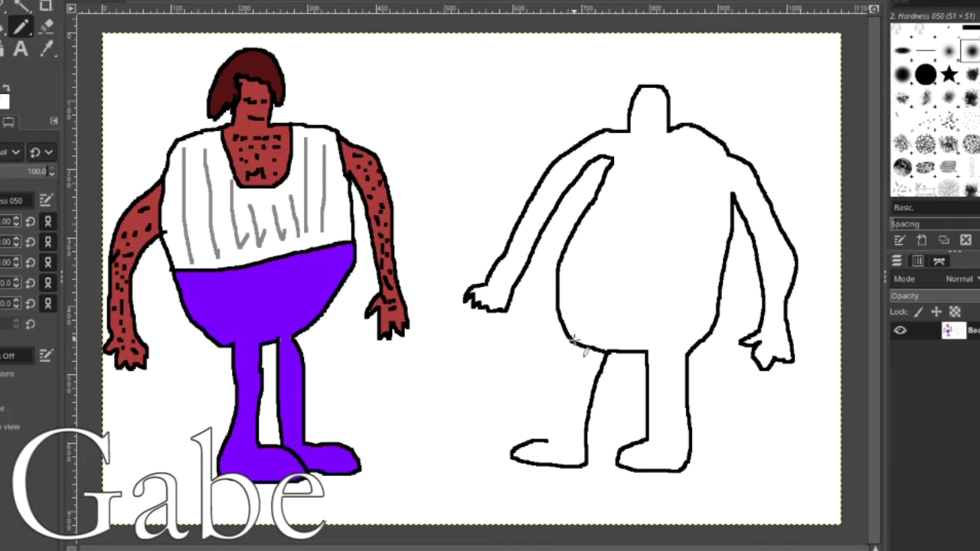
Switch to GIMP, draw the outer edge of the second figure's open leg and erase the outline crossing its thigh.
{"action": "left_click_drag", "start_coordinate": [574, 341], "coordinate": [559, 454]}
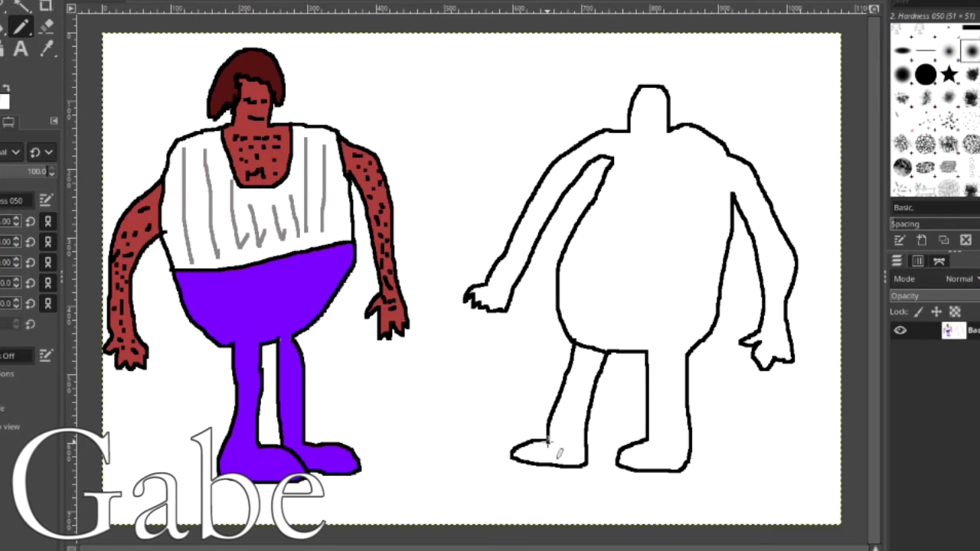
{"action": "left_click", "coordinate": [46, 27]}
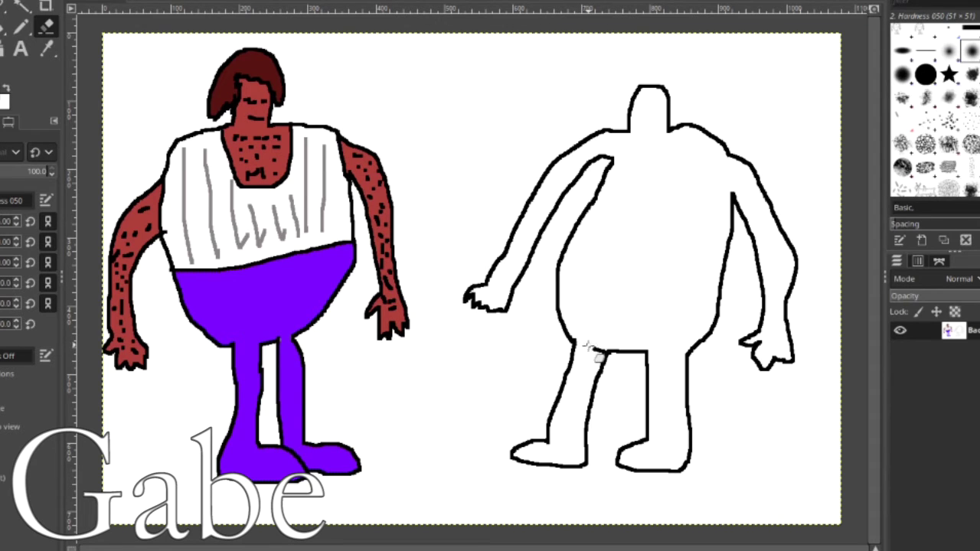
Pencil a horizontal waistline across the second figure's belly.
{"action": "key", "text": "n"}
{"action": "left_click_drag", "start_coordinate": [560, 307], "coordinate": [723, 304]}
Switch to Paint and draw the fringed woman's rounded chest outline and the opposite side of her torso.
{"action": "mouse_move", "coordinate": [385, 266]}
{"action": "left_mouse_down"}
{"action": "mouse_move", "coordinate": [392, 322]}
{"action": "mouse_move", "coordinate": [454, 316]}
{"action": "left_mouse_up"}
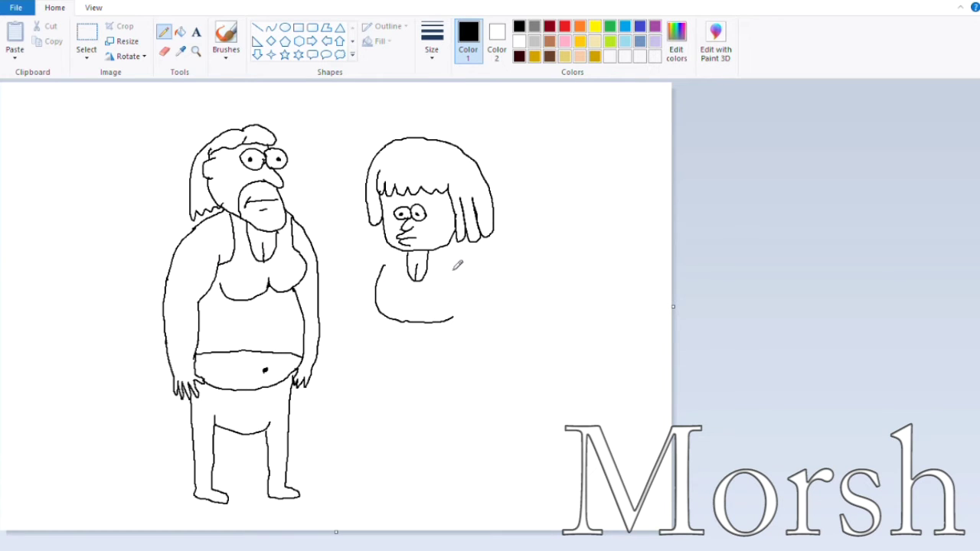
{"action": "mouse_move", "coordinate": [454, 251]}
{"action": "left_mouse_down"}
{"action": "mouse_move", "coordinate": [484, 323]}
{"action": "mouse_move", "coordinate": [454, 331]}
{"action": "mouse_move", "coordinate": [448, 306]}
{"action": "left_mouse_up"}
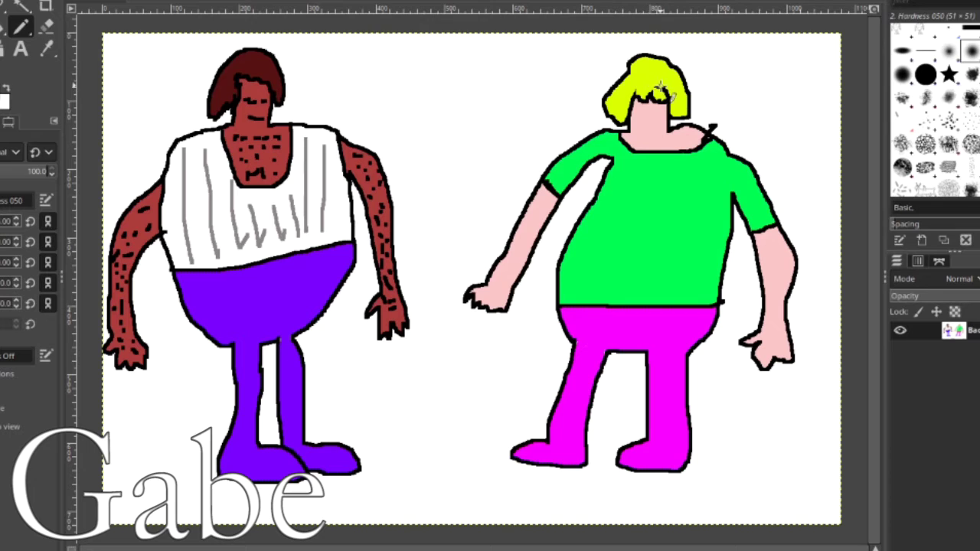
Switch to GIMP, draw the blonde figure's mouth and add black hair strands to both figures.
{"action": "left_click_drag", "start_coordinate": [659, 113], "coordinate": [642, 126]}
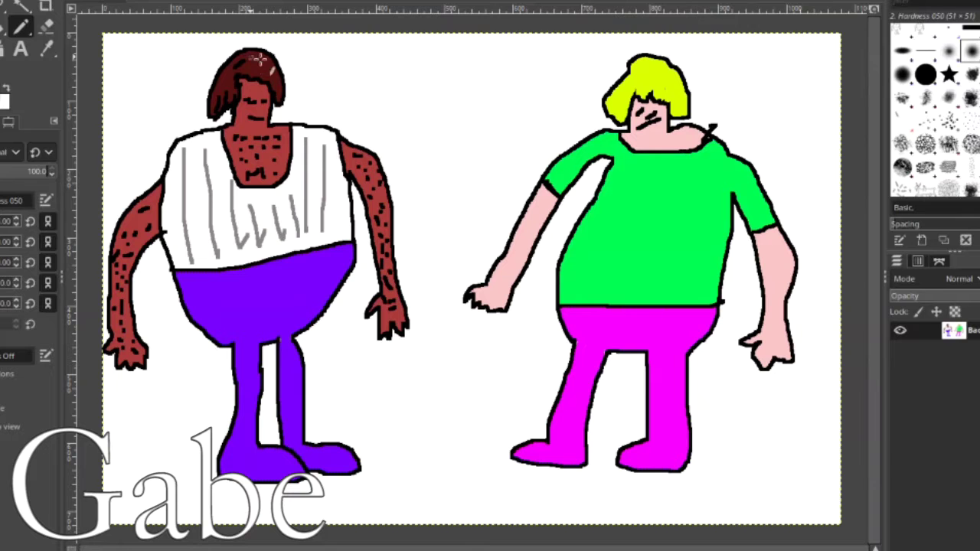
{"action": "left_click_drag", "start_coordinate": [259, 59], "coordinate": [273, 74]}
{"action": "left_click_drag", "start_coordinate": [625, 88], "coordinate": [616, 126]}
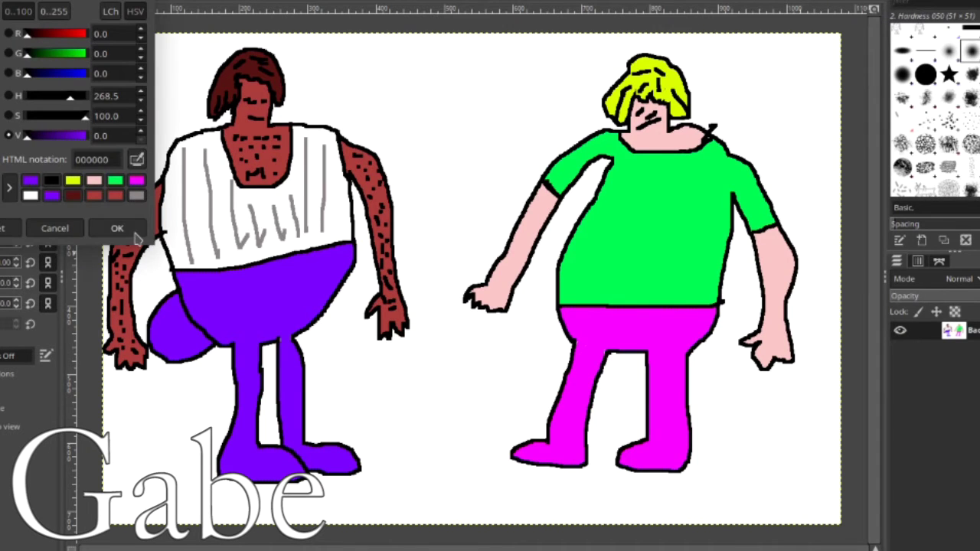
Set the drawing colour to black 000000 and draw crease lines on the purple bulge behind the striped-shirt figure.
{"action": "left_click", "coordinate": [117, 226]}
{"action": "mouse_move", "coordinate": [163, 331]}
{"action": "left_mouse_down"}
{"action": "mouse_move", "coordinate": [172, 357]}
{"action": "mouse_move", "coordinate": [184, 342]}
{"action": "left_mouse_up"}
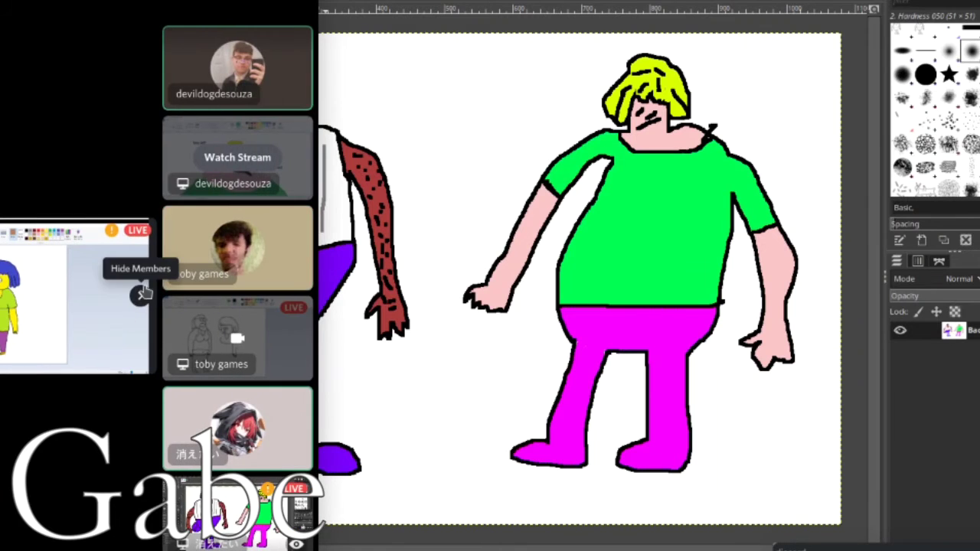
Hide the members in the call window.
{"action": "left_click", "coordinate": [136, 293]}
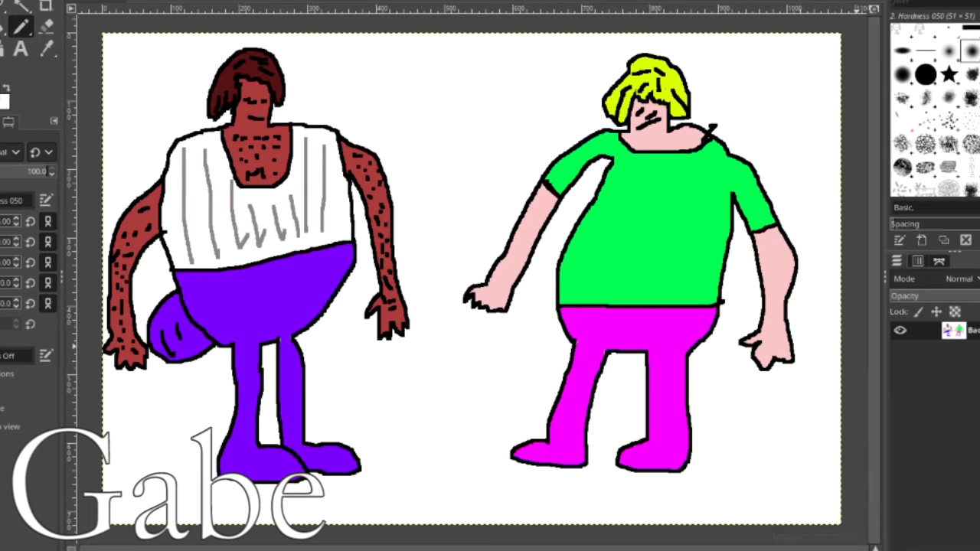
Select the whole canvas and delete both figures.
{"action": "key", "text": "r"}
{"action": "mouse_move", "coordinate": [96, 32]}
{"action": "left_mouse_down"}
{"action": "mouse_move", "coordinate": [171, 100]}
{"action": "mouse_move", "coordinate": [487, 337]}
{"action": "mouse_move", "coordinate": [778, 495]}
{"action": "mouse_move", "coordinate": [806, 495]}
{"action": "mouse_move", "coordinate": [842, 525]}
{"action": "left_mouse_up"}
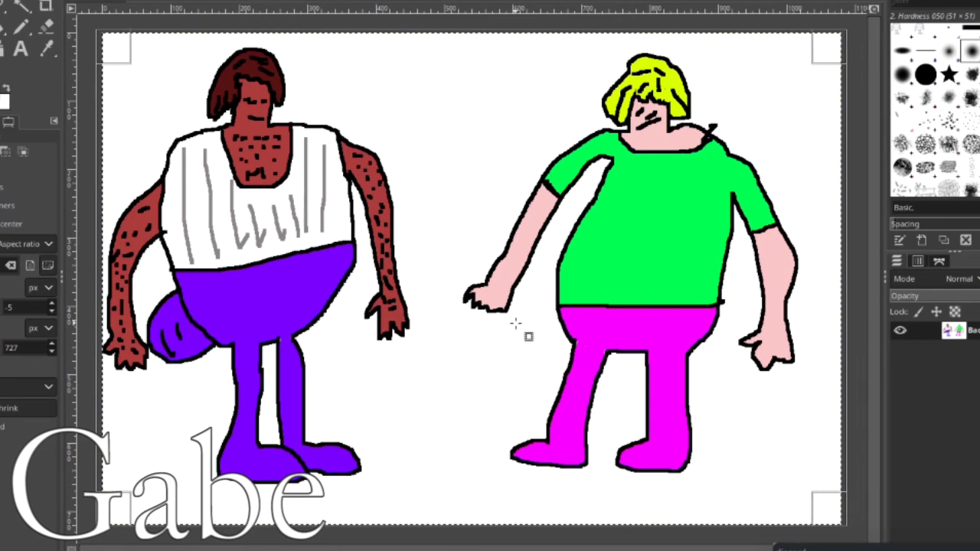
{"action": "key", "text": "Delete"}
Draw a wavy black hairline across the upper part of the square-headed figure's head with the Pencil.
{"action": "left_click", "coordinate": [21, 27]}
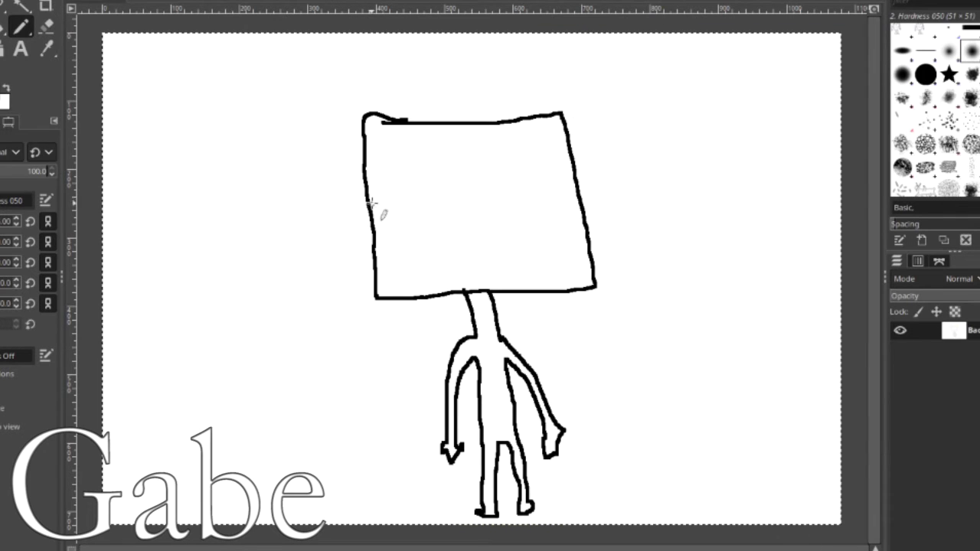
{"action": "mouse_move", "coordinate": [365, 175]}
{"action": "left_mouse_down"}
{"action": "mouse_move", "coordinate": [379, 191]}
{"action": "mouse_move", "coordinate": [416, 174]}
{"action": "mouse_move", "coordinate": [535, 169]}
{"action": "left_mouse_up"}
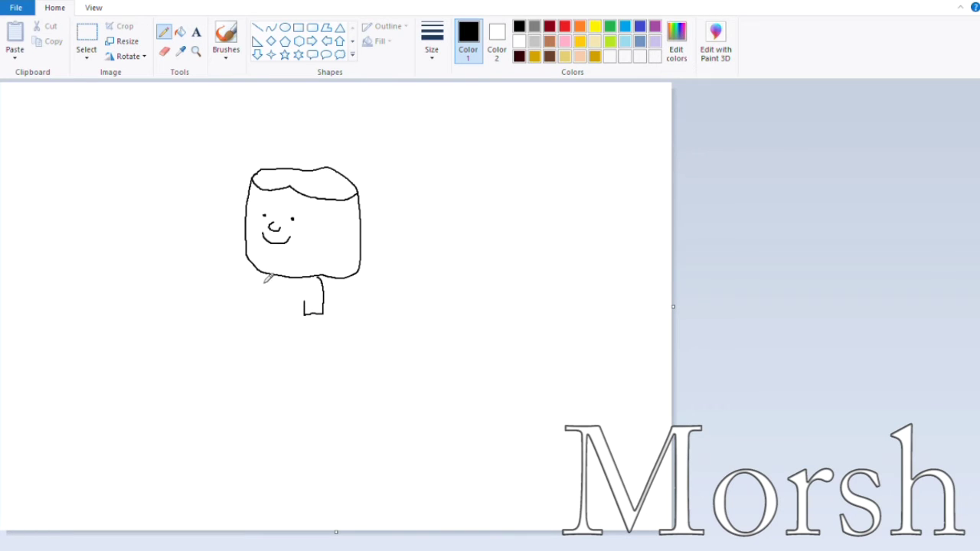
Switch to Paint and draw the boxy-headed figure's missing shirt sleeve and the hem of its shorts.
{"action": "left_click_drag", "start_coordinate": [264, 277], "coordinate": [262, 310]}
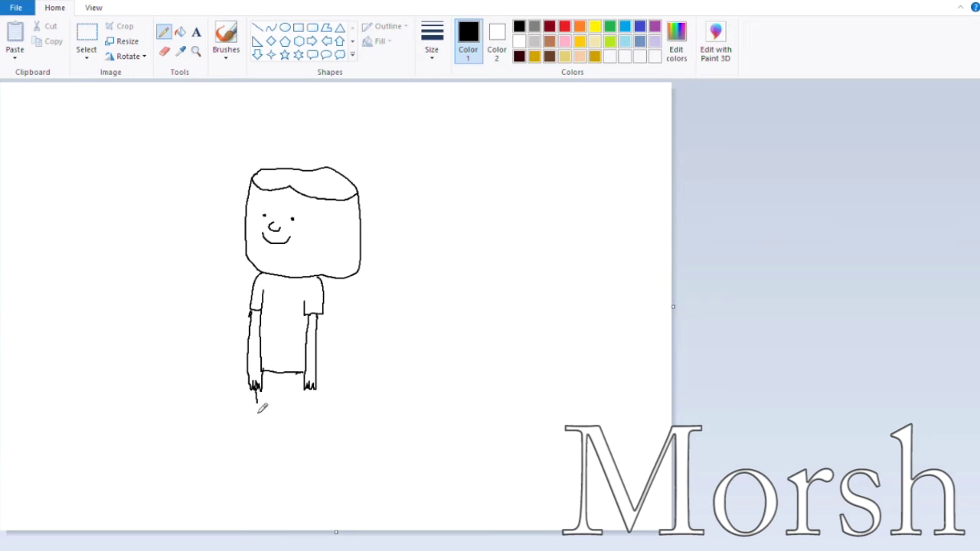
{"action": "left_click_drag", "start_coordinate": [258, 403], "coordinate": [279, 410]}
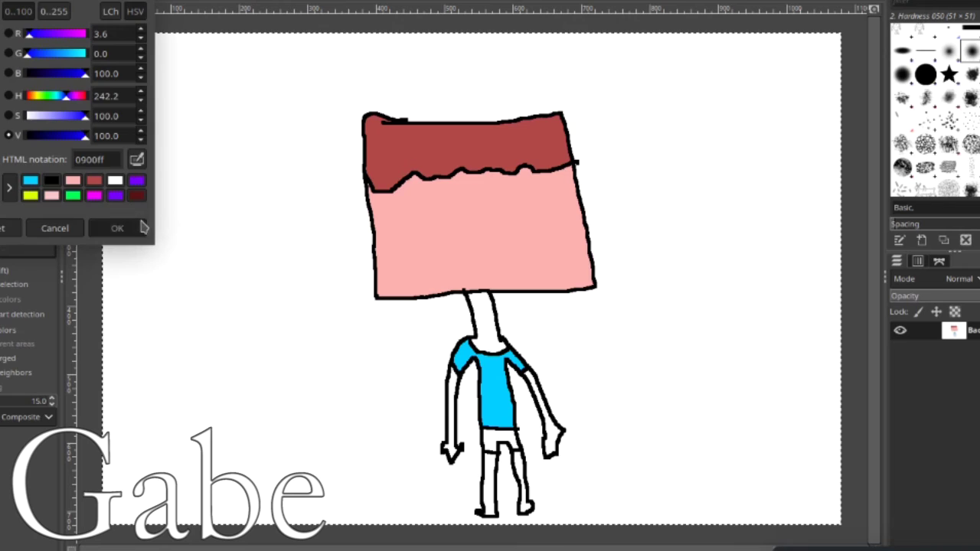
Switch to GIMP and set the fill colour to 0900ff.
{"action": "left_click", "coordinate": [138, 227]}
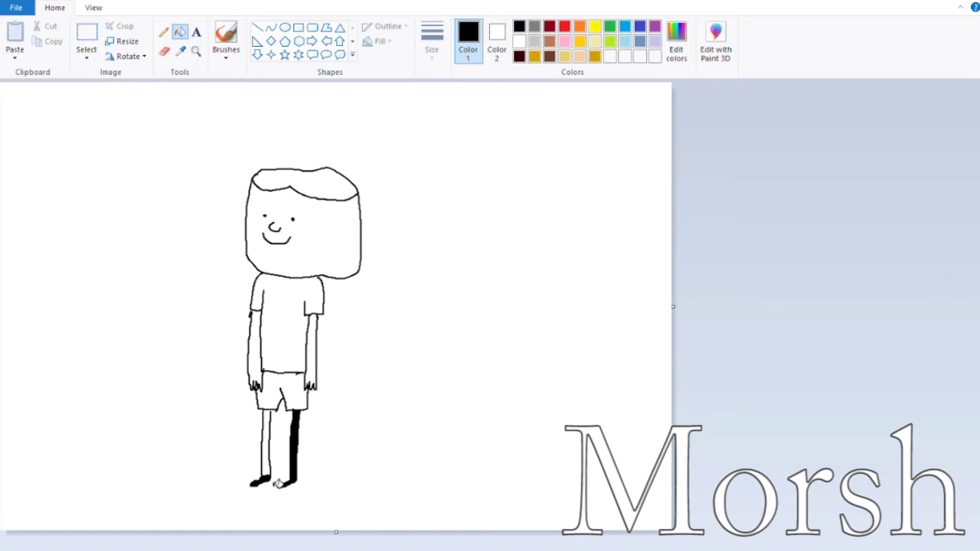
Switch to Paint and undo the black leg fill and the body outlines beneath the boxy head.
{"action": "key", "text": "ctrl+z"}
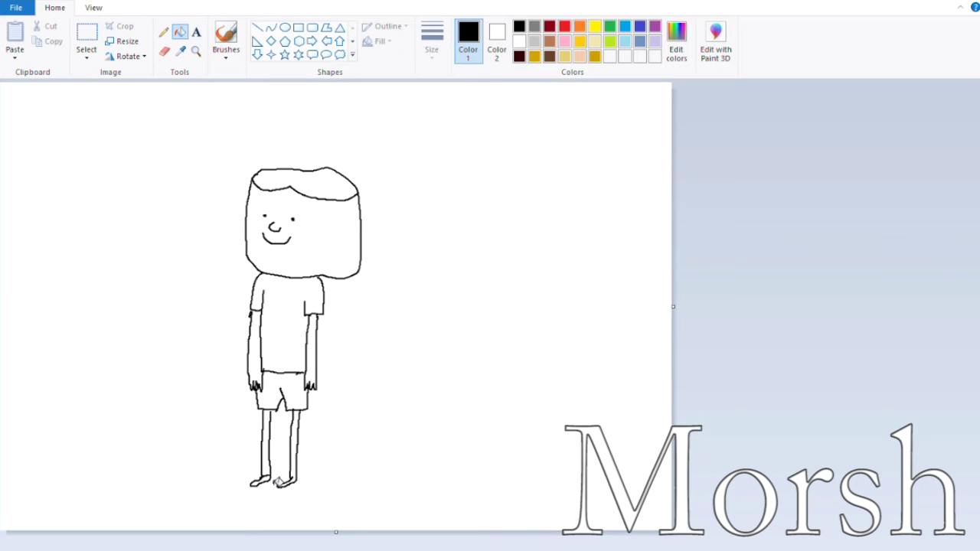
{"action": "key", "text": "ctrl+z"}
{"action": "key", "text": "ctrl+z"}
{"action": "key", "text": "ctrl+z"}
{"action": "key", "text": "ctrl+z"}
{"action": "key", "text": "ctrl+z"}
{"action": "key", "text": "ctrl+z"}
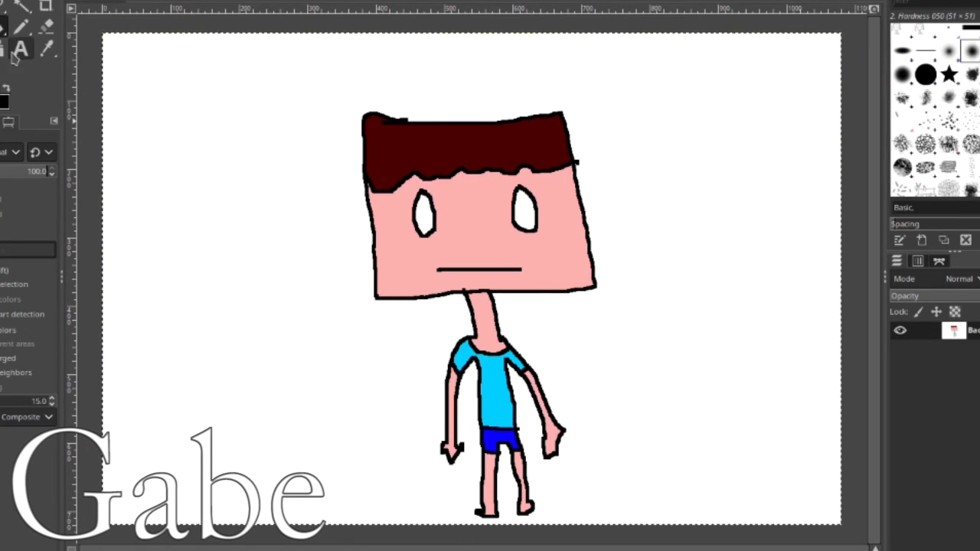
Switch to GIMP and draw a black pupil in the square-headed figure's eye with the Pencil.
{"action": "left_click", "coordinate": [7, 88]}
{"action": "left_click", "coordinate": [20, 27]}
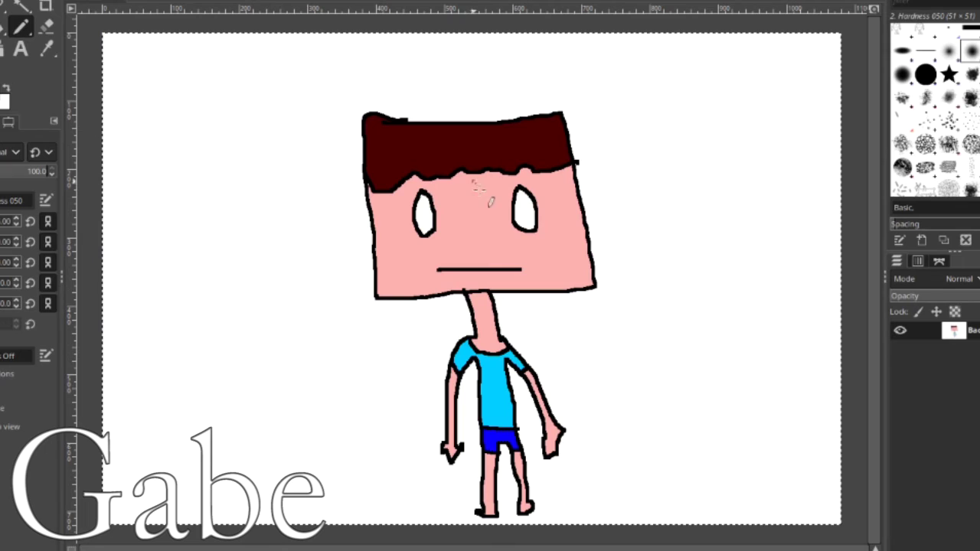
{"action": "left_click_drag", "start_coordinate": [424, 209], "coordinate": [425, 223]}
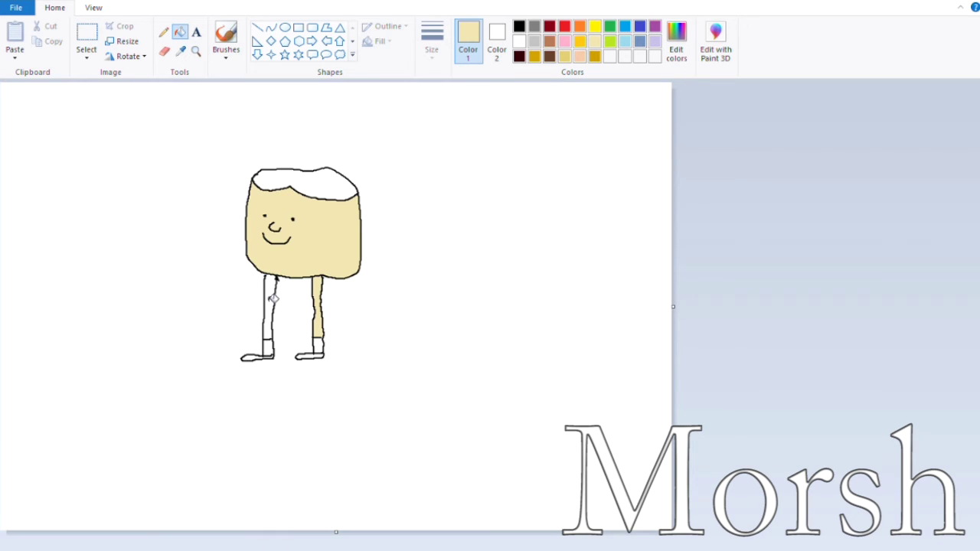
Switch to Paint, undo the pale yellow background fill and ready the Pencil in black.
{"action": "left_click", "coordinate": [382, 177]}
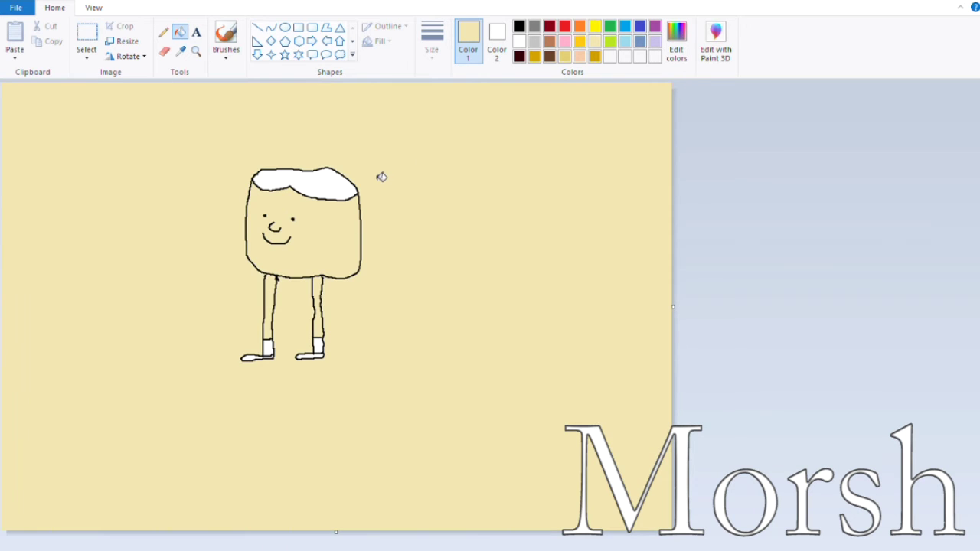
{"action": "key", "text": "ctrl+z"}
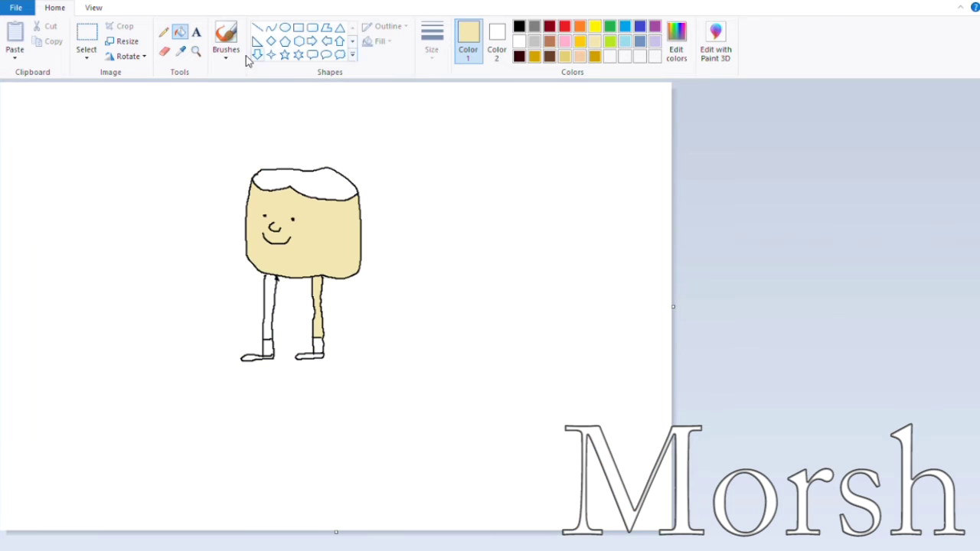
{"action": "left_click", "coordinate": [163, 31]}
{"action": "left_click", "coordinate": [519, 27]}
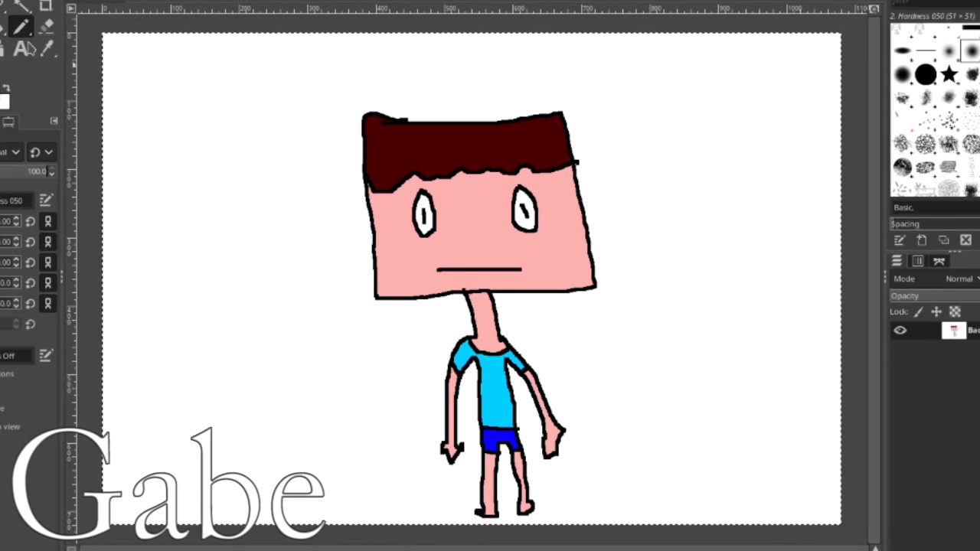
Switch to GIMP, select a rectangle around the square-headed figure and delete it.
{"action": "key", "text": "shift+c"}
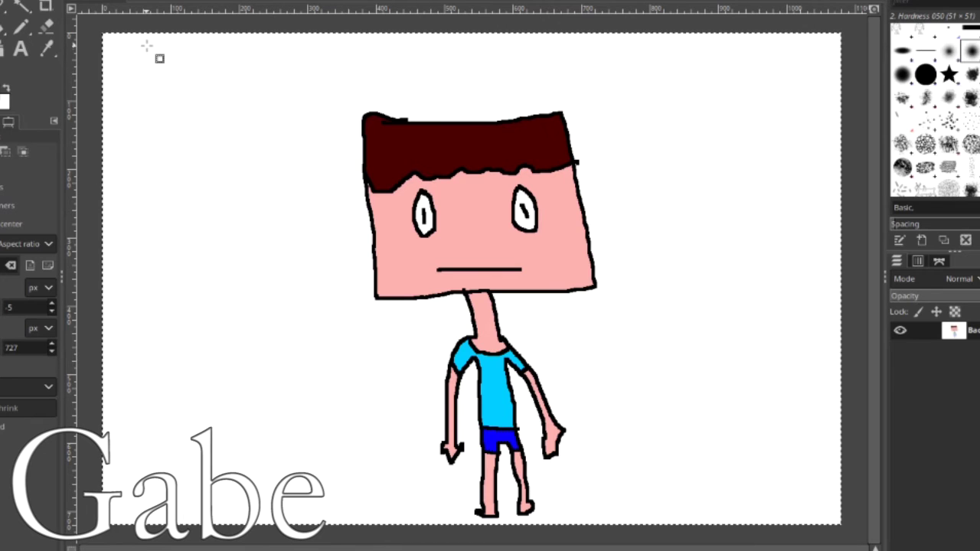
{"action": "left_click_drag", "start_coordinate": [147, 46], "coordinate": [427, 258]}
{"action": "left_click_drag", "start_coordinate": [538, 335], "coordinate": [833, 525]}
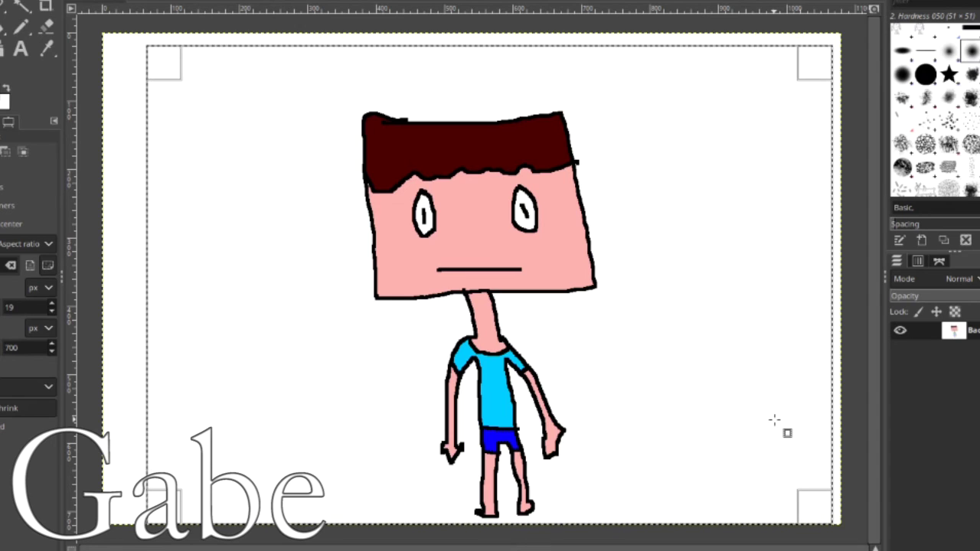
{"action": "key", "text": "Delete"}
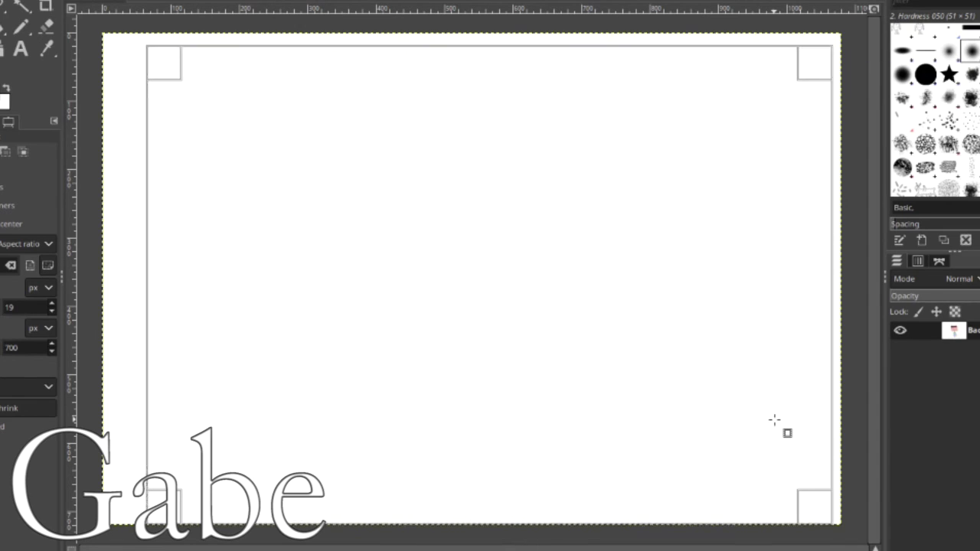
Draw the neck and shoulder lines beneath the huge bulging head outline with the Pencil.
{"action": "left_click", "coordinate": [21, 27]}
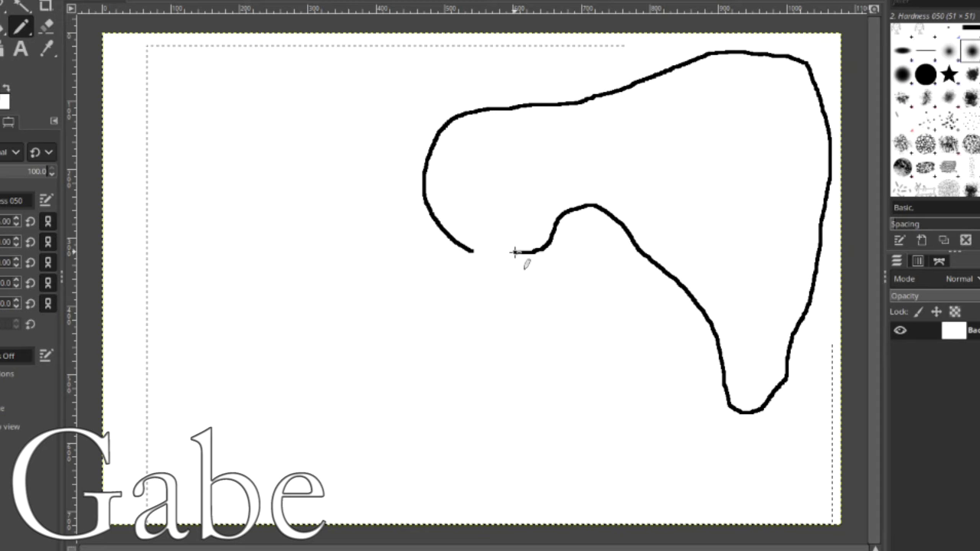
{"action": "mouse_move", "coordinate": [518, 253]}
{"action": "left_mouse_down"}
{"action": "mouse_move", "coordinate": [495, 252]}
{"action": "mouse_move", "coordinate": [497, 292]}
{"action": "left_mouse_up"}
{"action": "mouse_move", "coordinate": [473, 251]}
{"action": "left_mouse_down"}
{"action": "mouse_move", "coordinate": [479, 289]}
{"action": "mouse_move", "coordinate": [455, 301]}
{"action": "mouse_move", "coordinate": [423, 352]}
{"action": "mouse_move", "coordinate": [404, 357]}
{"action": "mouse_move", "coordinate": [414, 359]}
{"action": "mouse_move", "coordinate": [407, 371]}
{"action": "mouse_move", "coordinate": [414, 361]}
{"action": "mouse_move", "coordinate": [415, 374]}
{"action": "mouse_move", "coordinate": [425, 370]}
{"action": "mouse_move", "coordinate": [449, 340]}
{"action": "left_mouse_up"}
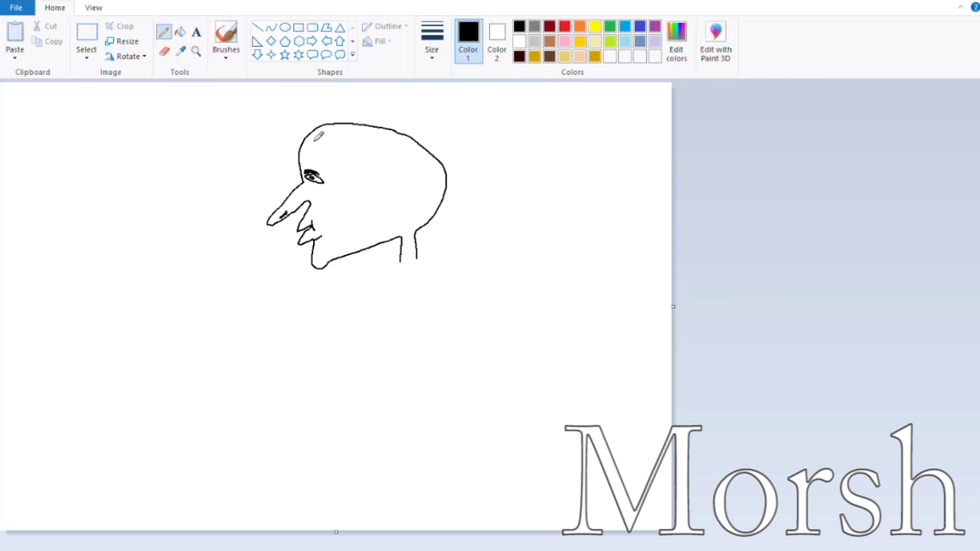
Switch to Paint, draw short hair strokes along the profile head's crown and close the base of its neck.
{"action": "mouse_move", "coordinate": [311, 134]}
{"action": "left_mouse_down"}
{"action": "mouse_move", "coordinate": [306, 125]}
{"action": "mouse_move", "coordinate": [328, 121]}
{"action": "left_mouse_up"}
{"action": "left_click_drag", "start_coordinate": [335, 128], "coordinate": [342, 123]}
{"action": "left_click_drag", "start_coordinate": [350, 130], "coordinate": [356, 121]}
{"action": "left_click_drag", "start_coordinate": [365, 130], "coordinate": [372, 123]}
{"action": "left_click_drag", "start_coordinate": [380, 133], "coordinate": [388, 129]}
{"action": "mouse_move", "coordinate": [398, 141]}
{"action": "left_mouse_down"}
{"action": "mouse_move", "coordinate": [396, 134]}
{"action": "mouse_move", "coordinate": [414, 141]}
{"action": "left_mouse_up"}
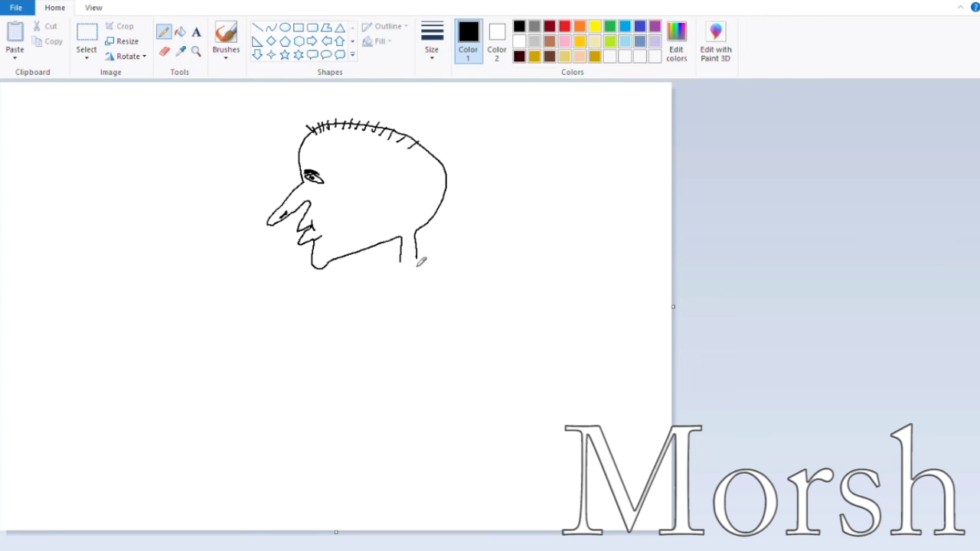
{"action": "mouse_move", "coordinate": [420, 261]}
{"action": "left_mouse_down"}
{"action": "mouse_move", "coordinate": [420, 280]}
{"action": "mouse_move", "coordinate": [401, 282]}
{"action": "left_mouse_up"}
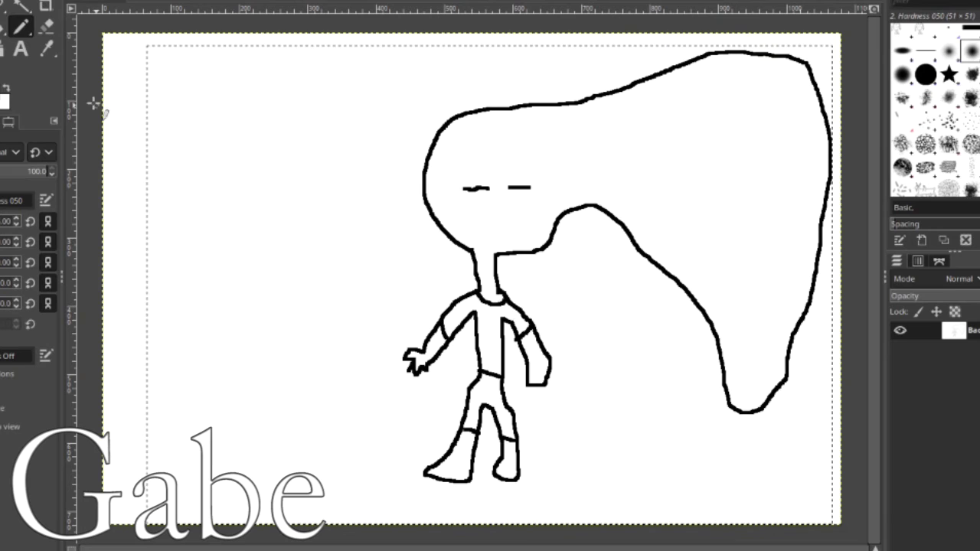
Switch to GIMP and fill the bulging-headed figure's shirt with black and its trousers with blue.
{"action": "left_click", "coordinate": [4, 28]}
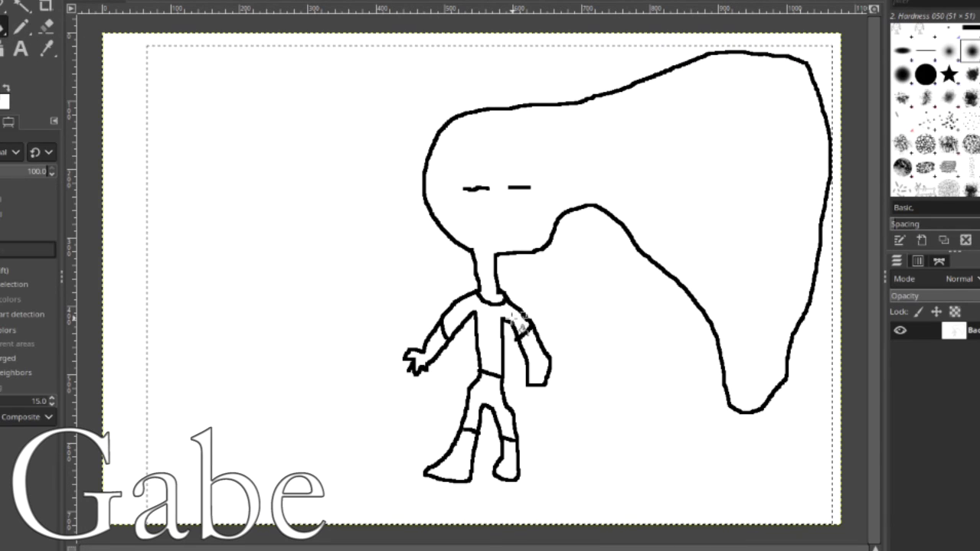
{"action": "left_click", "coordinate": [506, 340]}
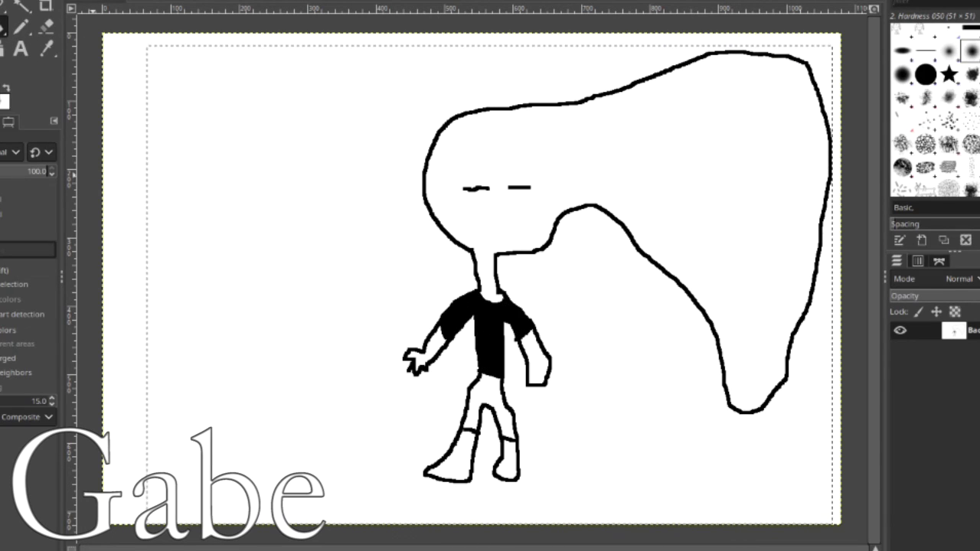
{"action": "left_click", "coordinate": [1, 95]}
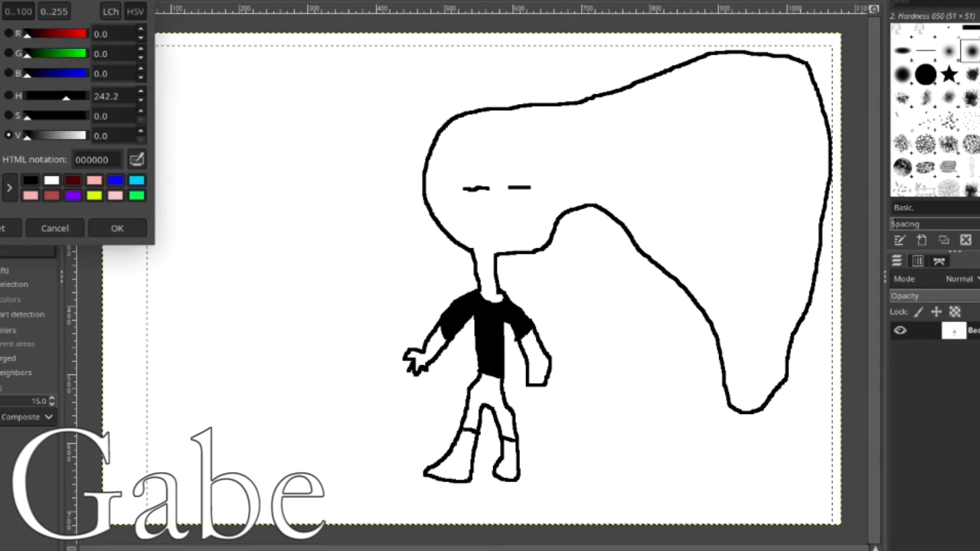
{"action": "left_click", "coordinate": [51, 180]}
{"action": "left_click", "coordinate": [117, 227]}
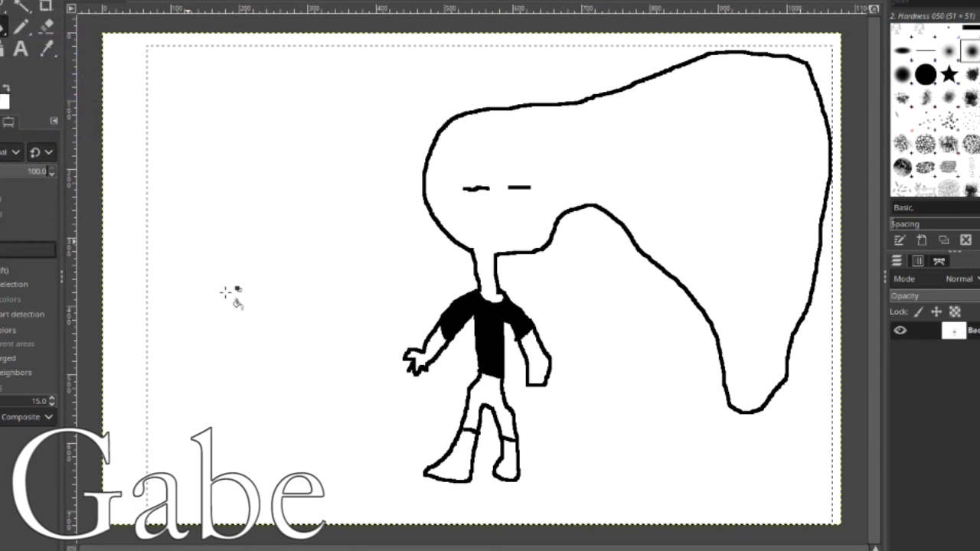
{"action": "left_click", "coordinate": [494, 389]}
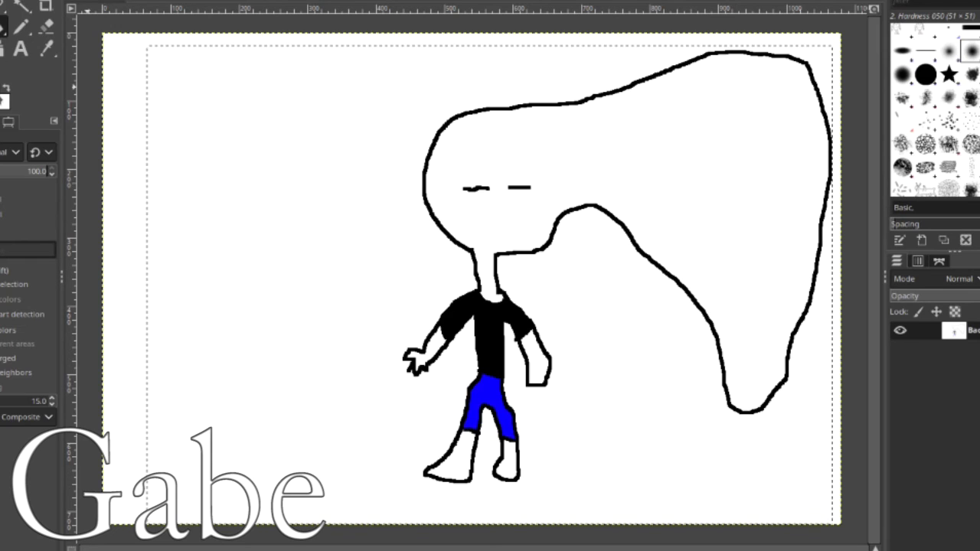
{"action": "left_click", "coordinate": [2, 95]}
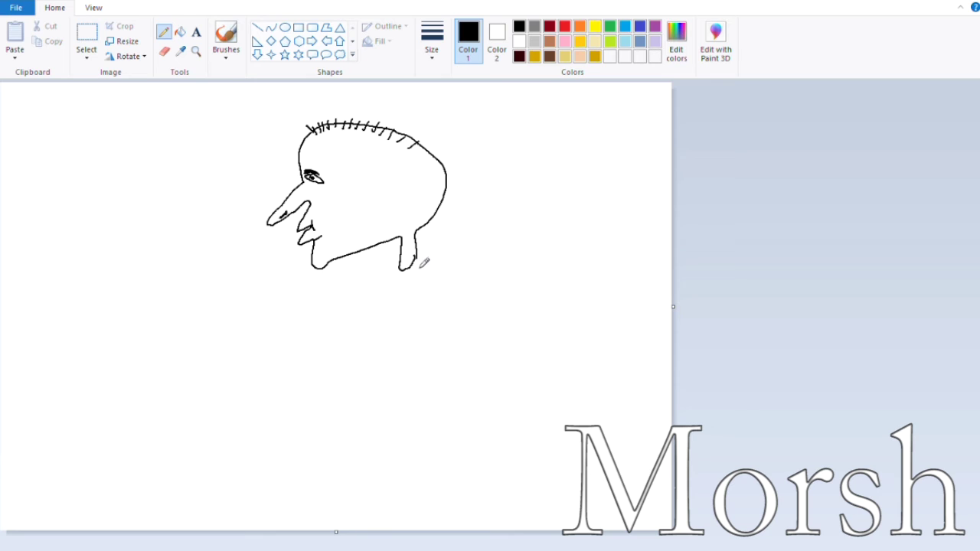
Switch to Paint and undo the entire profile head drawing, including its hair, eye and outline.
{"action": "key", "text": "ctrl+z"}
{"action": "key", "text": "ctrl+z"}
{"action": "key", "text": "ctrl+z"}
{"action": "key", "text": "ctrl+z"}
{"action": "key", "text": "ctrl+z"}
{"action": "key", "text": "ctrl+z"}
{"action": "key", "text": "ctrl+z"}
{"action": "key", "text": "ctrl+z"}
{"action": "key", "text": "ctrl+z"}
{"action": "key", "text": "ctrl+z"}
{"action": "key", "text": "ctrl+z"}
{"action": "key", "text": "ctrl+z"}
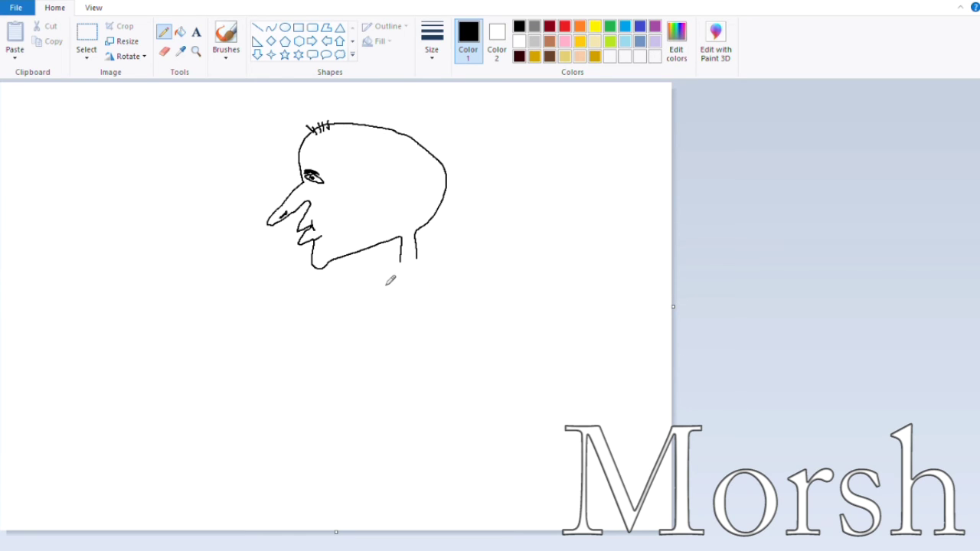
{"action": "key", "text": "ctrl+z"}
{"action": "key", "text": "ctrl+z"}
{"action": "key", "text": "ctrl+z"}
{"action": "key", "text": "ctrl+z"}
{"action": "key", "text": "ctrl+z"}
{"action": "key", "text": "ctrl+z"}
{"action": "key", "text": "ctrl+z"}
{"action": "key", "text": "ctrl+z"}
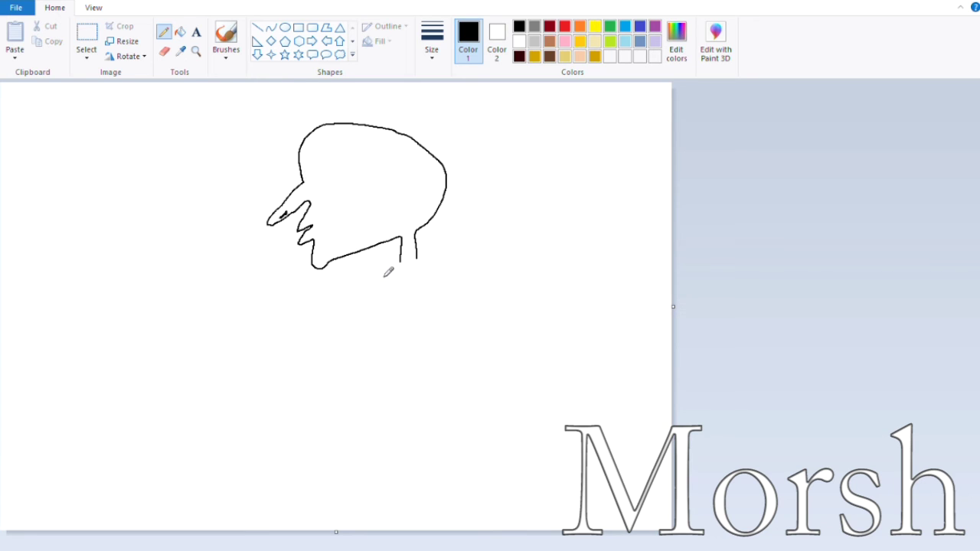
{"action": "key", "text": "ctrl+z"}
{"action": "key", "text": "ctrl+z"}
{"action": "key", "text": "ctrl+z"}
{"action": "key", "text": "ctrl+z"}
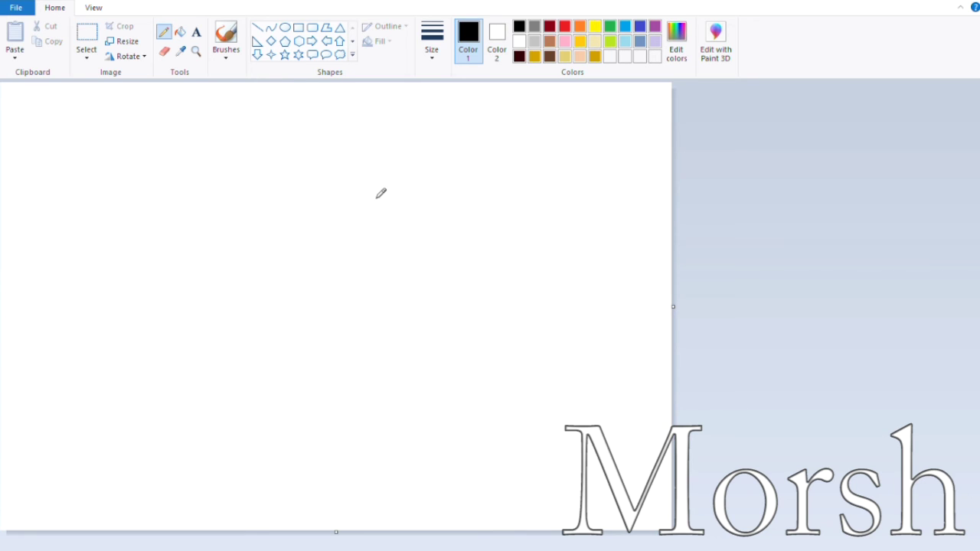
Draw a V-shaped nose and a rounded head outline around it in black.
{"action": "mouse_move", "coordinate": [380, 181]}
{"action": "left_mouse_down"}
{"action": "mouse_move", "coordinate": [359, 241]}
{"action": "mouse_move", "coordinate": [336, 185]}
{"action": "left_mouse_up"}
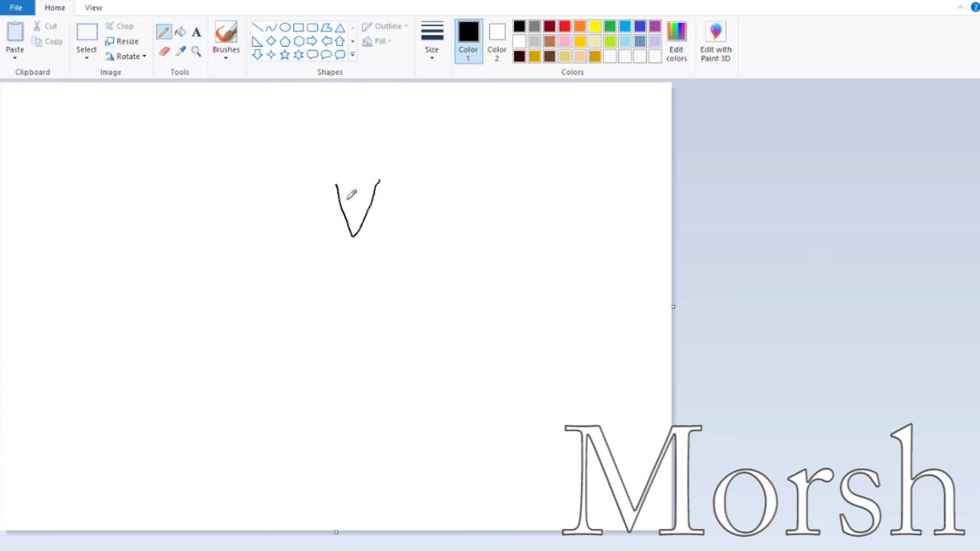
{"action": "mouse_move", "coordinate": [381, 124]}
{"action": "left_mouse_down"}
{"action": "mouse_move", "coordinate": [311, 134]}
{"action": "mouse_move", "coordinate": [275, 165]}
{"action": "mouse_move", "coordinate": [268, 199]}
{"action": "mouse_move", "coordinate": [291, 223]}
{"action": "left_mouse_up"}
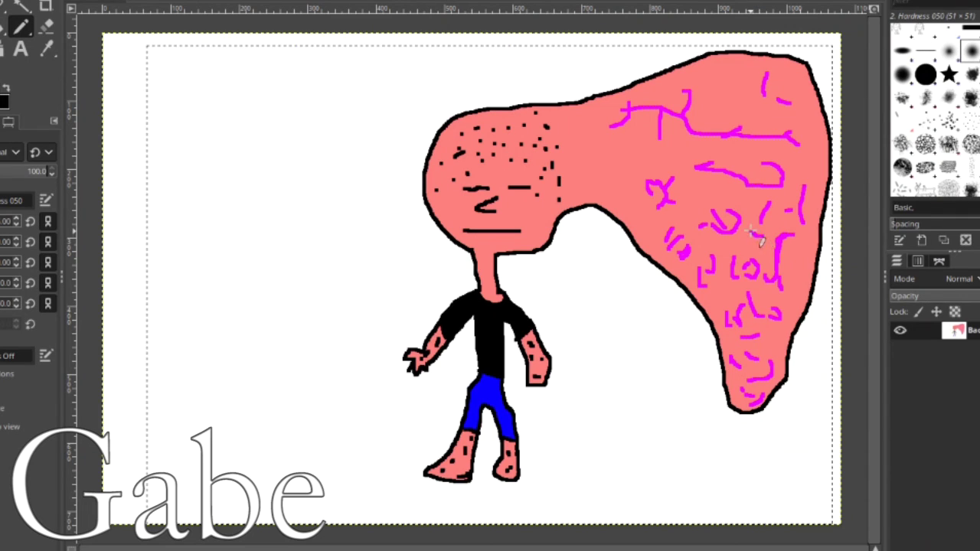
Switch to GIMP and add more magenta vein strokes near the narrow part of the bulging pink head.
{"action": "mouse_move", "coordinate": [636, 138]}
{"action": "left_mouse_down"}
{"action": "mouse_move", "coordinate": [628, 170]}
{"action": "mouse_move", "coordinate": [616, 155]}
{"action": "mouse_move", "coordinate": [614, 185]}
{"action": "mouse_move", "coordinate": [622, 185]}
{"action": "mouse_move", "coordinate": [605, 159]}
{"action": "mouse_move", "coordinate": [591, 183]}
{"action": "mouse_move", "coordinate": [585, 144]}
{"action": "left_mouse_up"}
{"action": "mouse_move", "coordinate": [605, 108]}
{"action": "left_mouse_down"}
{"action": "mouse_move", "coordinate": [582, 114]}
{"action": "mouse_move", "coordinate": [575, 167]}
{"action": "mouse_move", "coordinate": [587, 113]}
{"action": "mouse_move", "coordinate": [572, 116]}
{"action": "mouse_move", "coordinate": [584, 192]}
{"action": "left_mouse_up"}
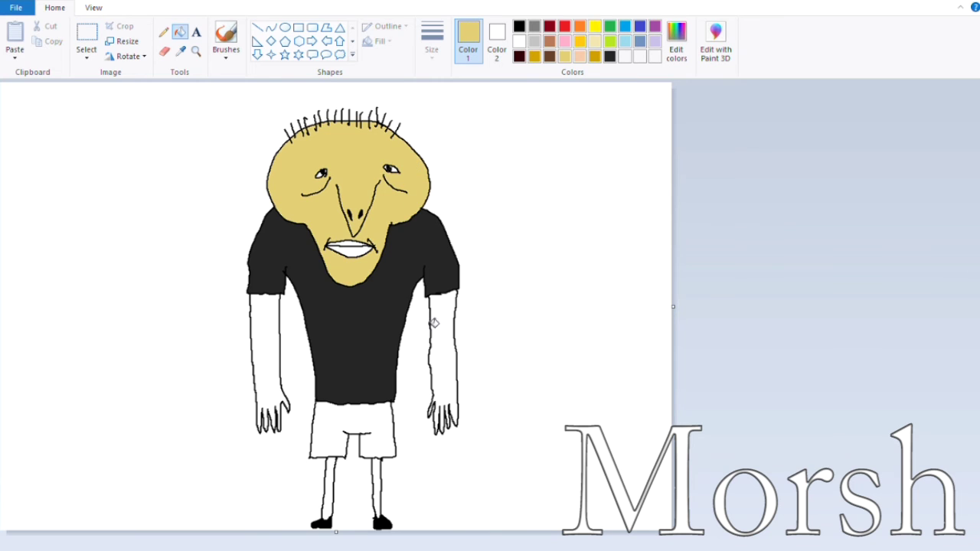
Switch to Paint, fill the figure's arms, legs and mouth with tan, and fill the shorts with light blue.
{"action": "left_click", "coordinate": [446, 330]}
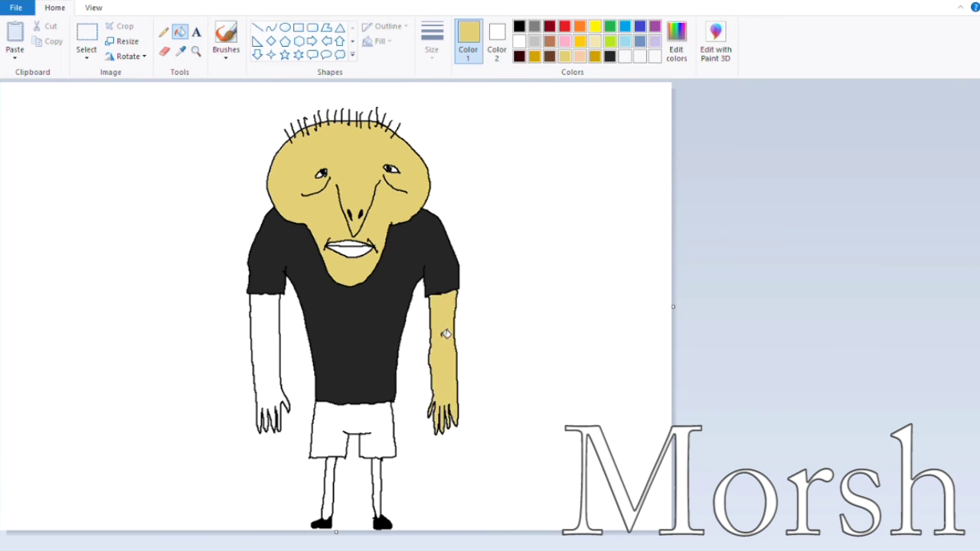
{"action": "left_click", "coordinate": [278, 327]}
{"action": "left_click", "coordinate": [333, 496]}
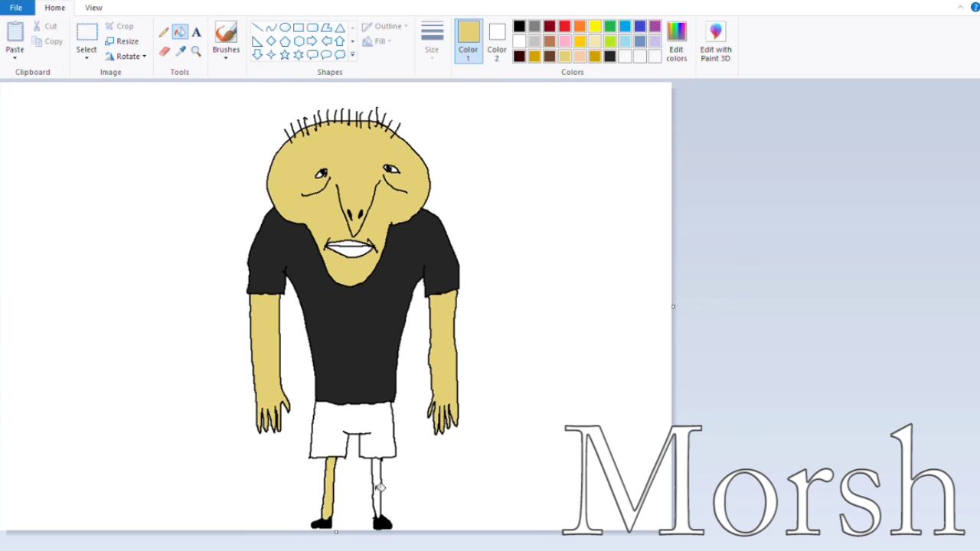
{"action": "left_click", "coordinate": [381, 487]}
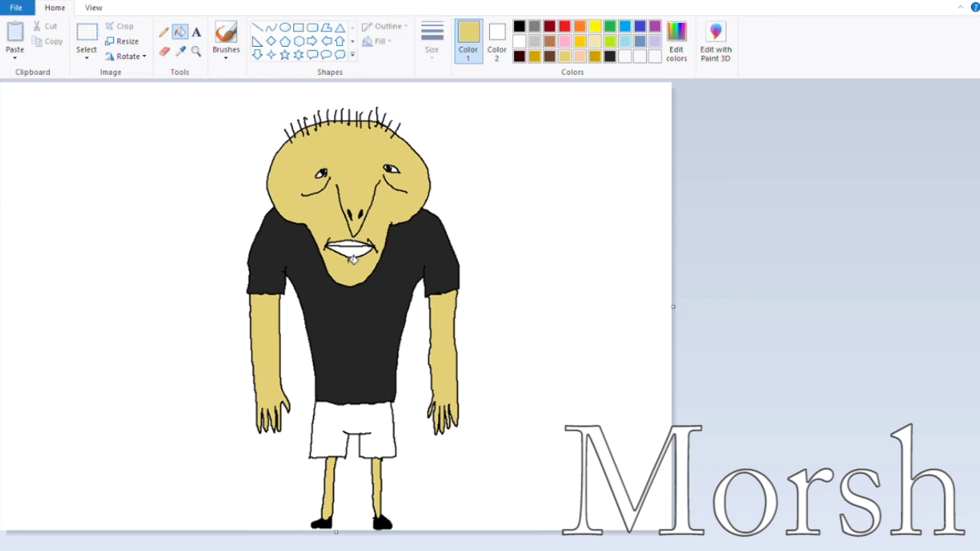
{"action": "left_click", "coordinate": [354, 249]}
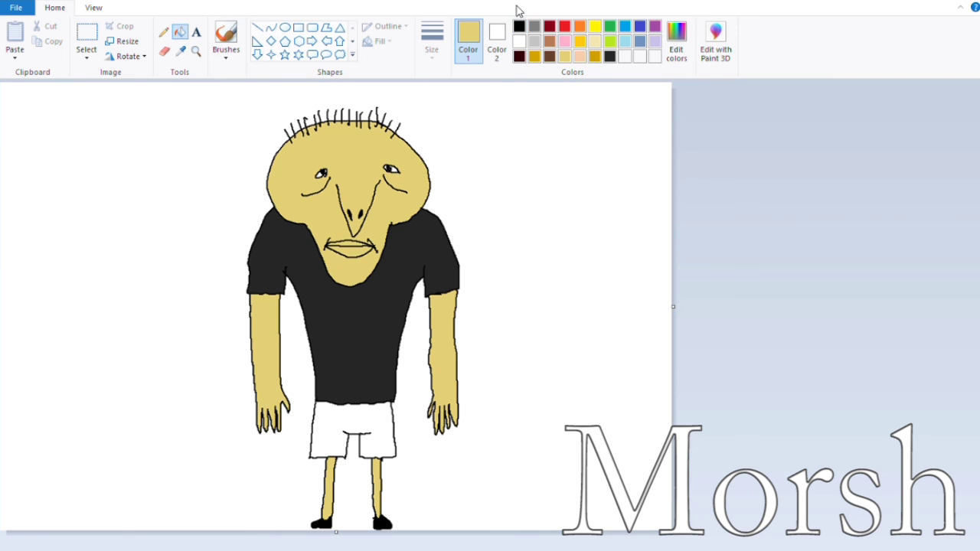
{"action": "left_click", "coordinate": [626, 26]}
{"action": "left_click", "coordinate": [376, 420]}
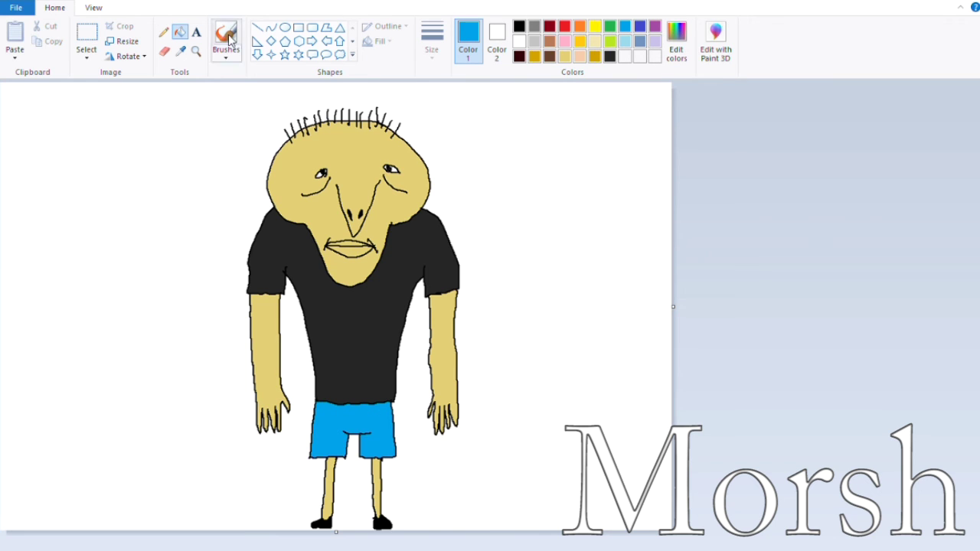
Draw extra black wrinkle lines beneath both of the figure's eyes with the Pencil.
{"action": "left_click", "coordinate": [163, 31]}
{"action": "left_click", "coordinate": [520, 26]}
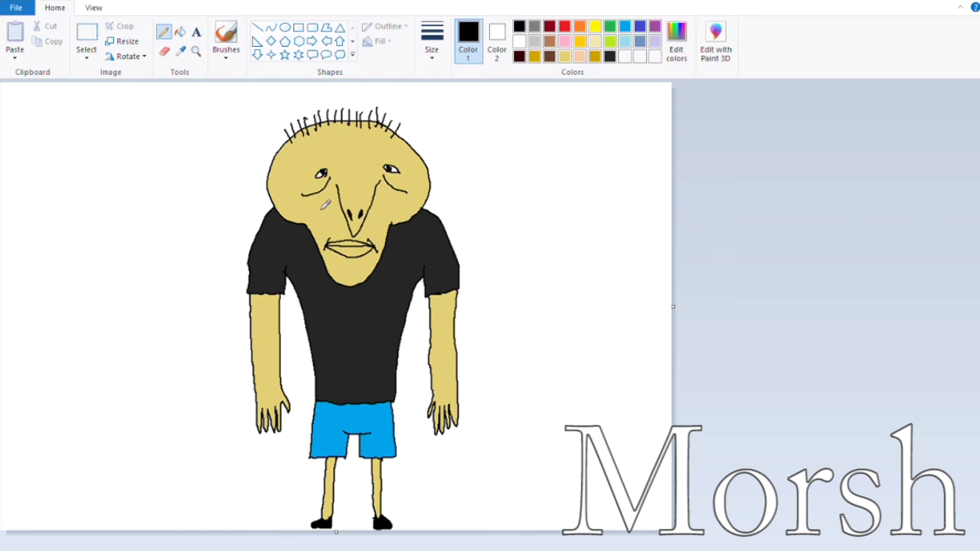
{"action": "left_click_drag", "start_coordinate": [333, 182], "coordinate": [318, 199]}
{"action": "left_click_drag", "start_coordinate": [392, 181], "coordinate": [389, 199]}
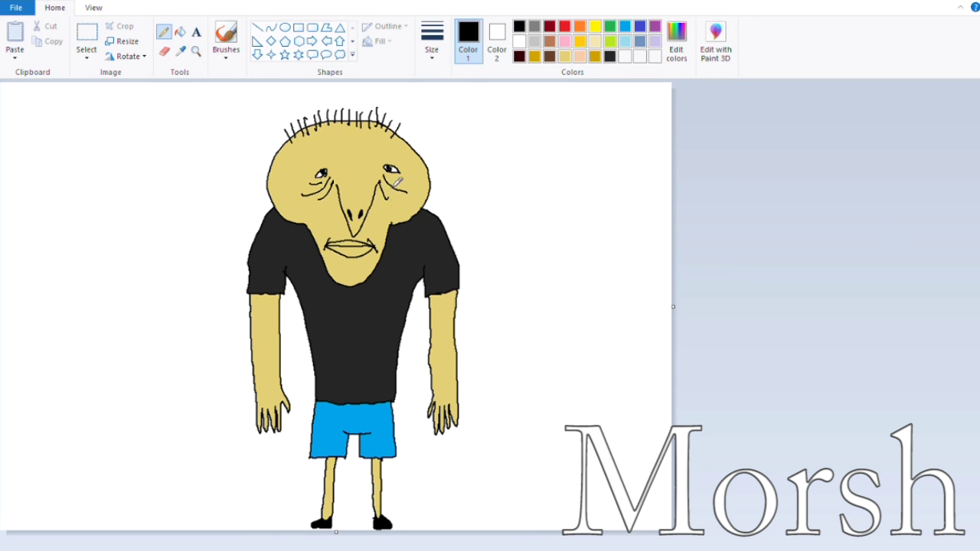